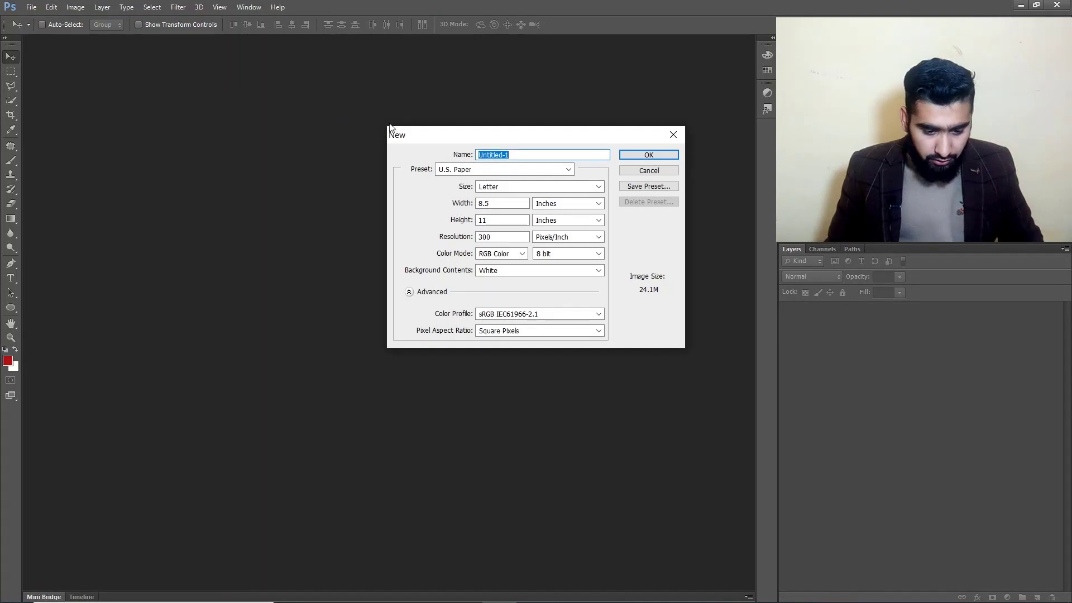
Step: Create a U.S. Letter document, 8.5 x 11 inches at 300 pixels/inch, and convert its background into a regular layer
left_click(646, 157)
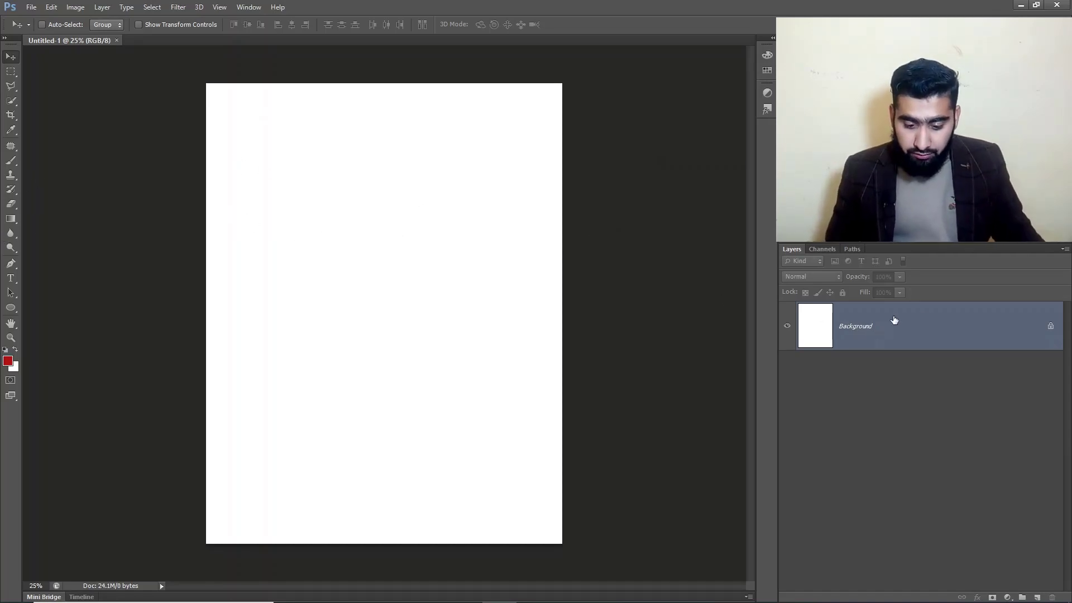
double_click(1024, 312)
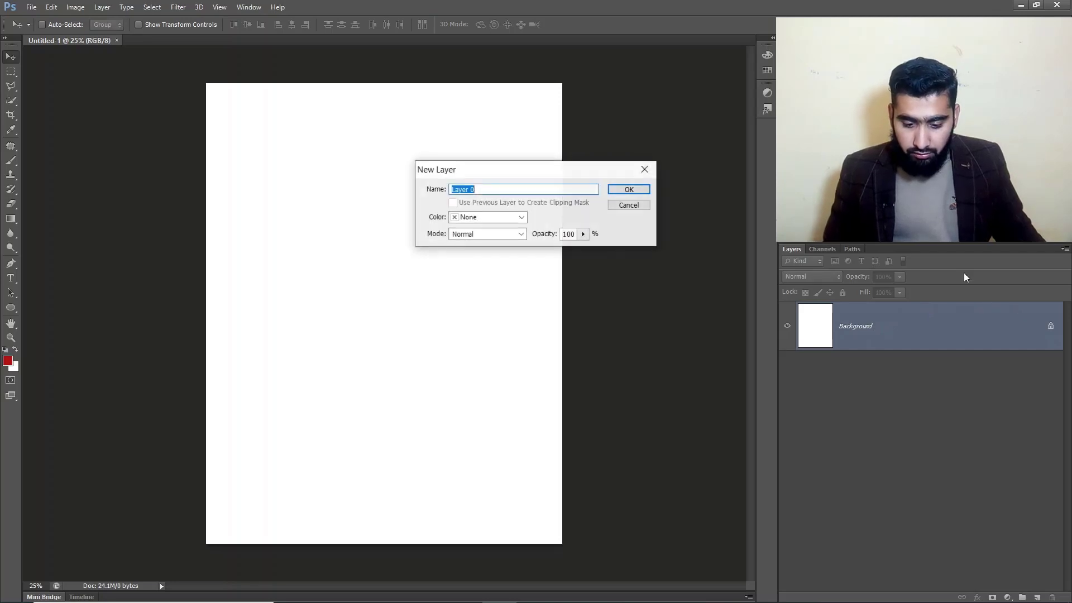
left_click(618, 189)
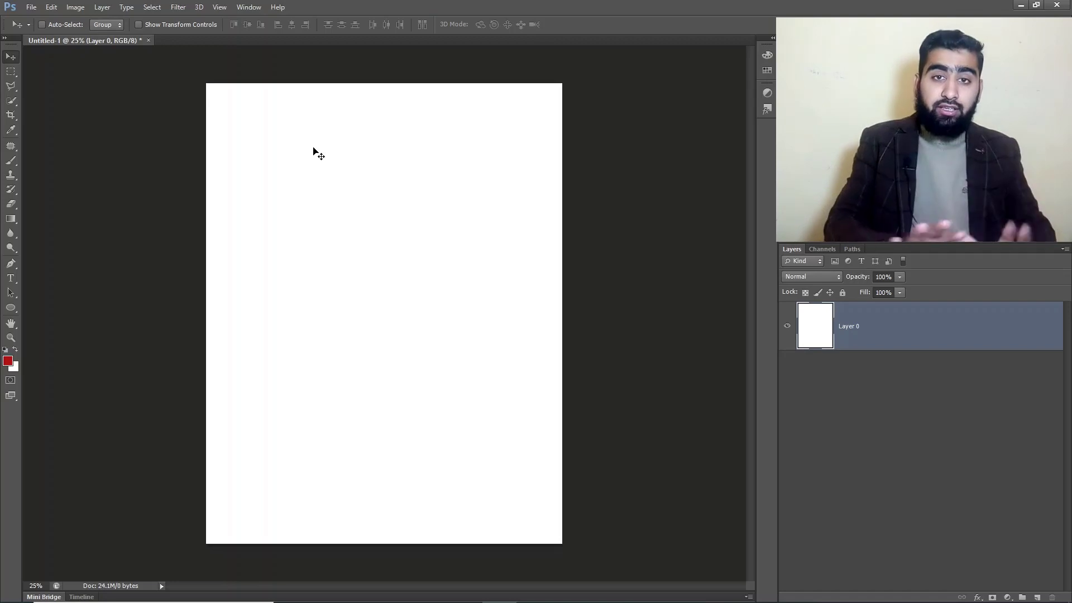
Step: Draw a dark circle about 1439 px wide with the Ellipse Tool and move it to the centre of the page
left_click(9, 309)
right_click(19, 311)
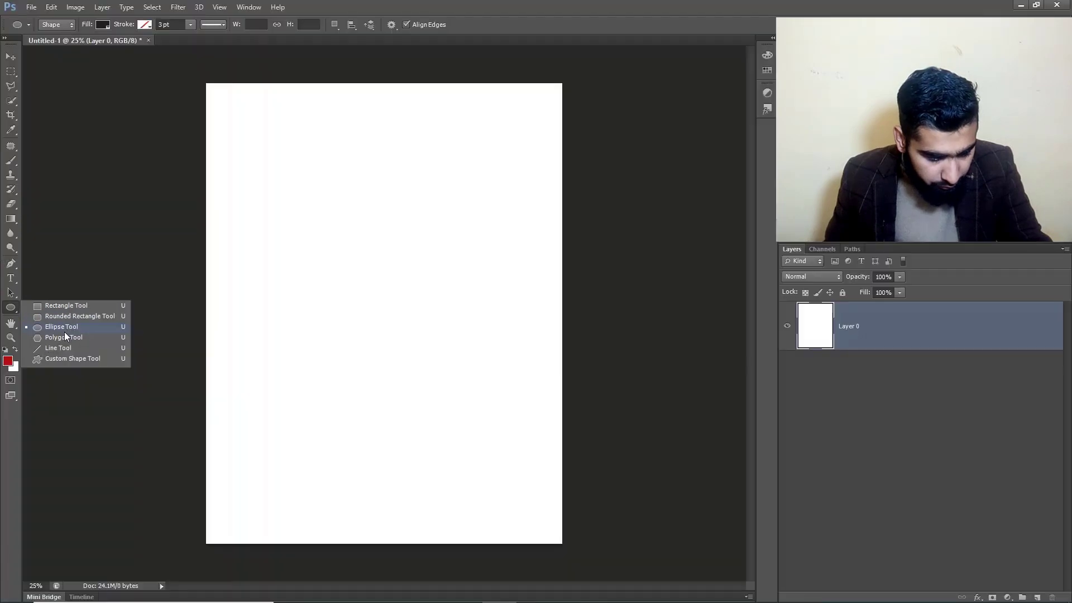
left_click(51, 329)
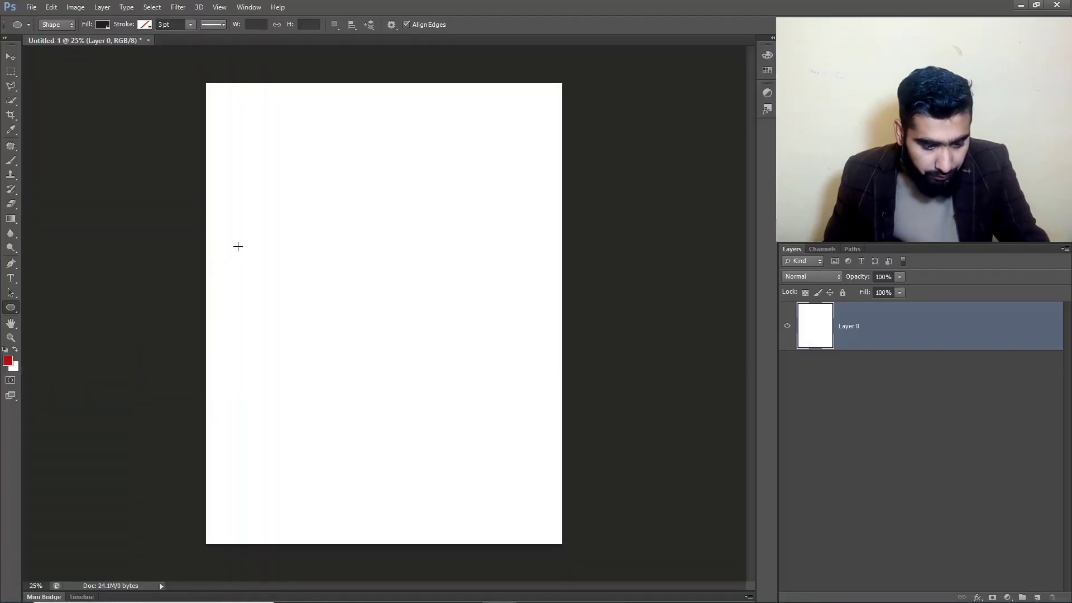
left_click_drag(291, 224, 386, 332)
key("shift")
key("alt")
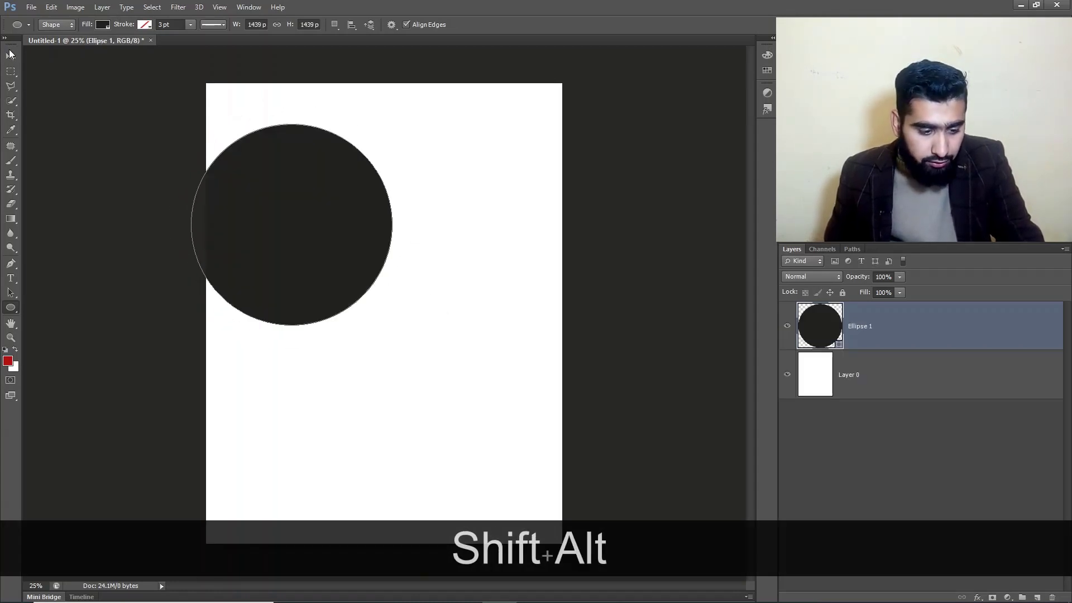
key("v")
left_click_drag(252, 194, 338, 272)
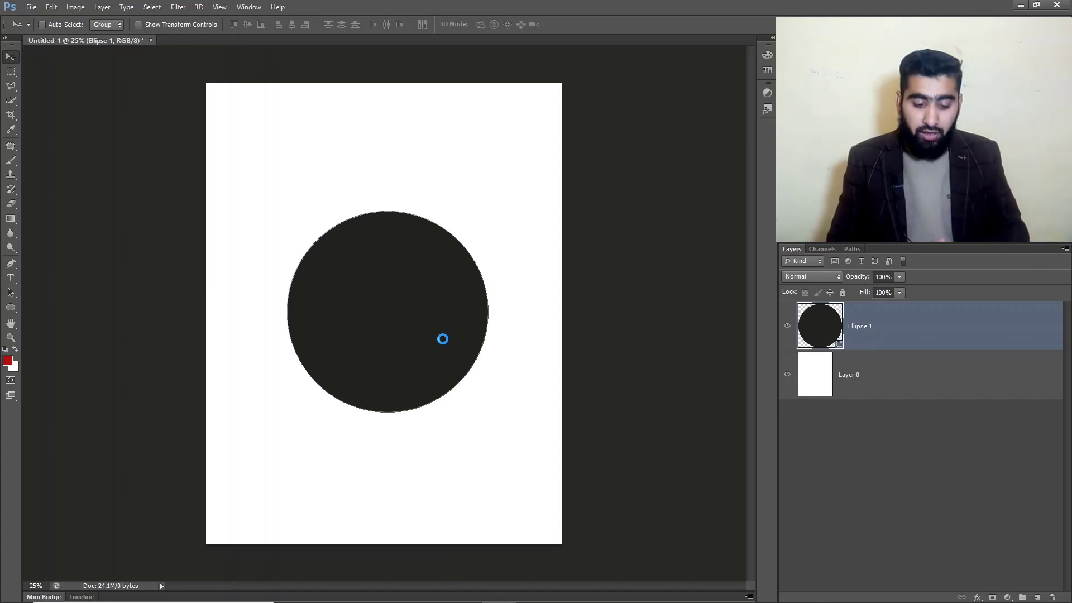
Step: Place the lakeside house photo above the circle, scale it down and centre it over the circle
key("ctrl+t")
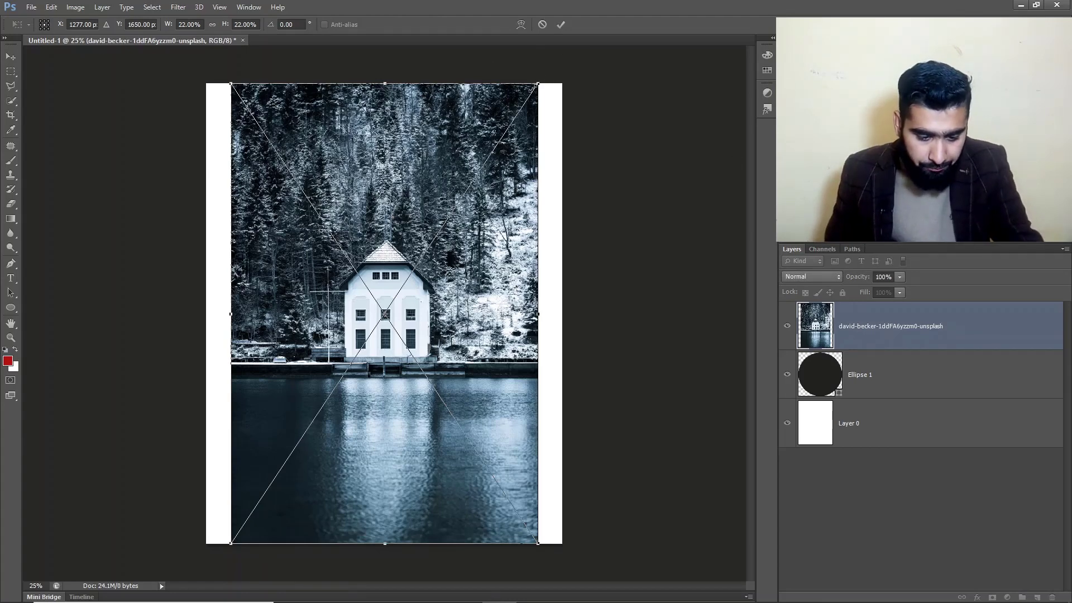
left_click_drag(538, 84, 511, 162)
left_click(560, 24)
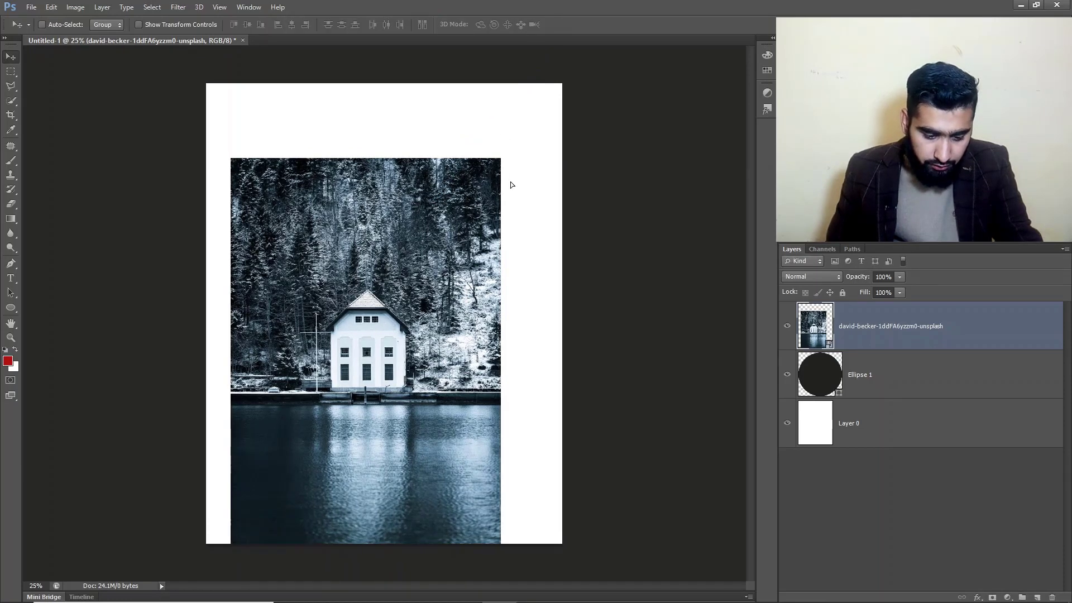
left_click_drag(448, 231, 470, 186)
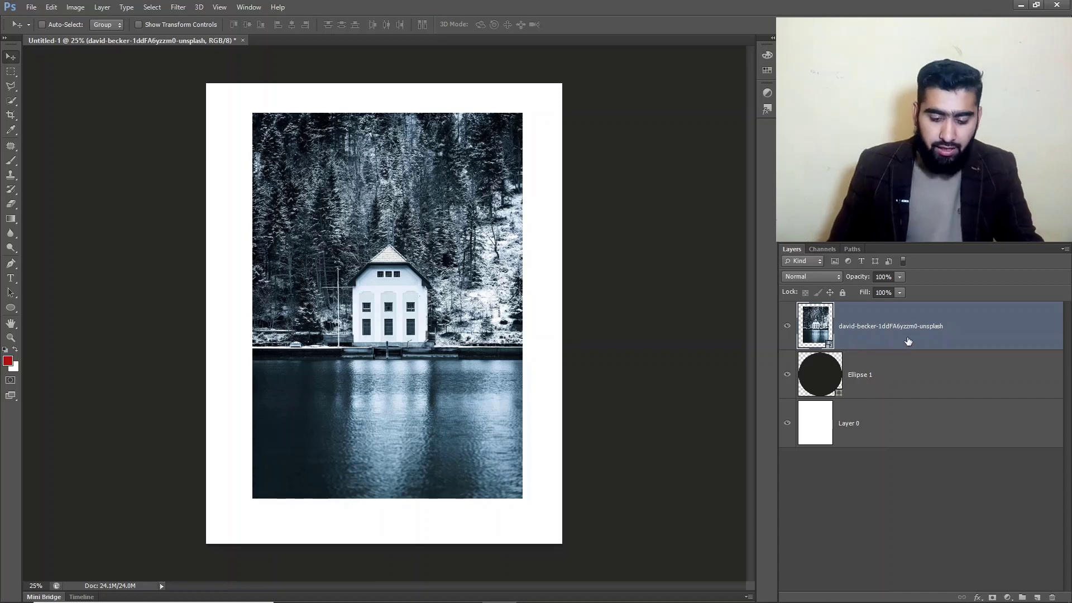
Step: Clip the house photo to the circle with a clipping mask and release the mask again
right_click(937, 336)
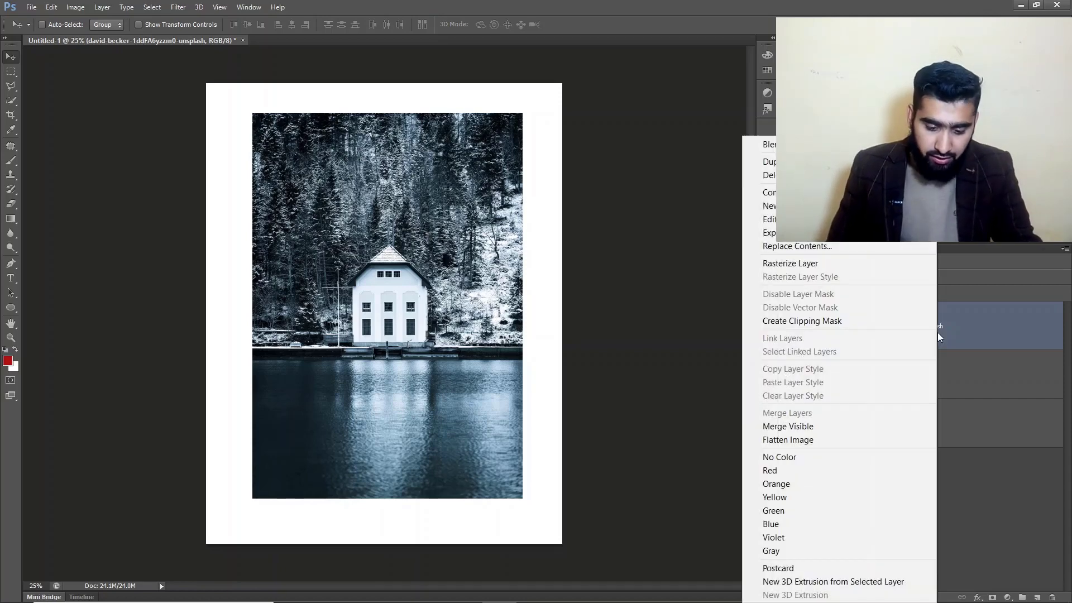
left_click(839, 327)
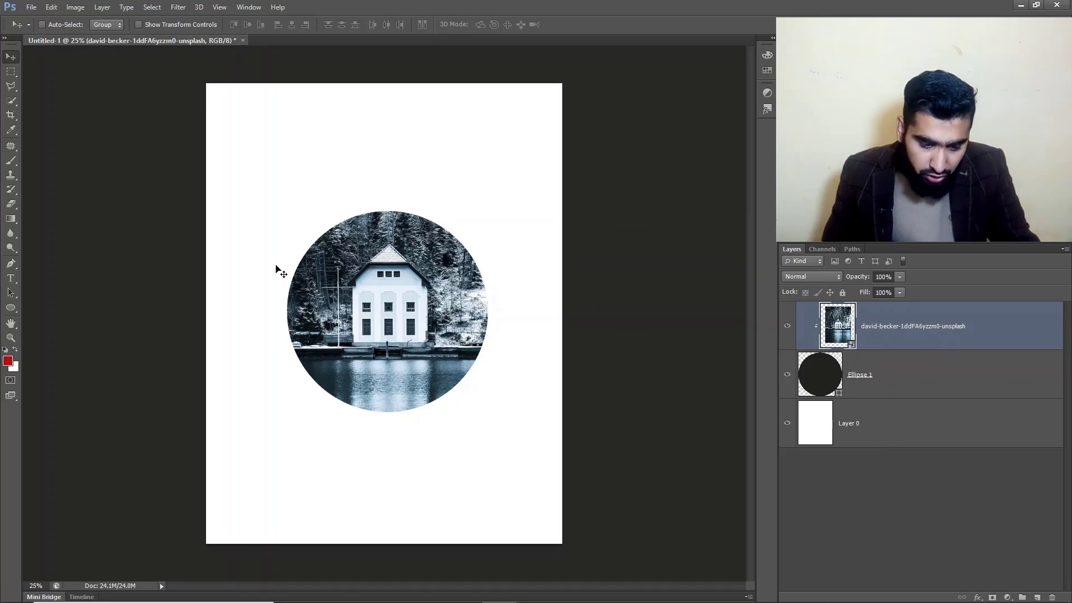
right_click(841, 315)
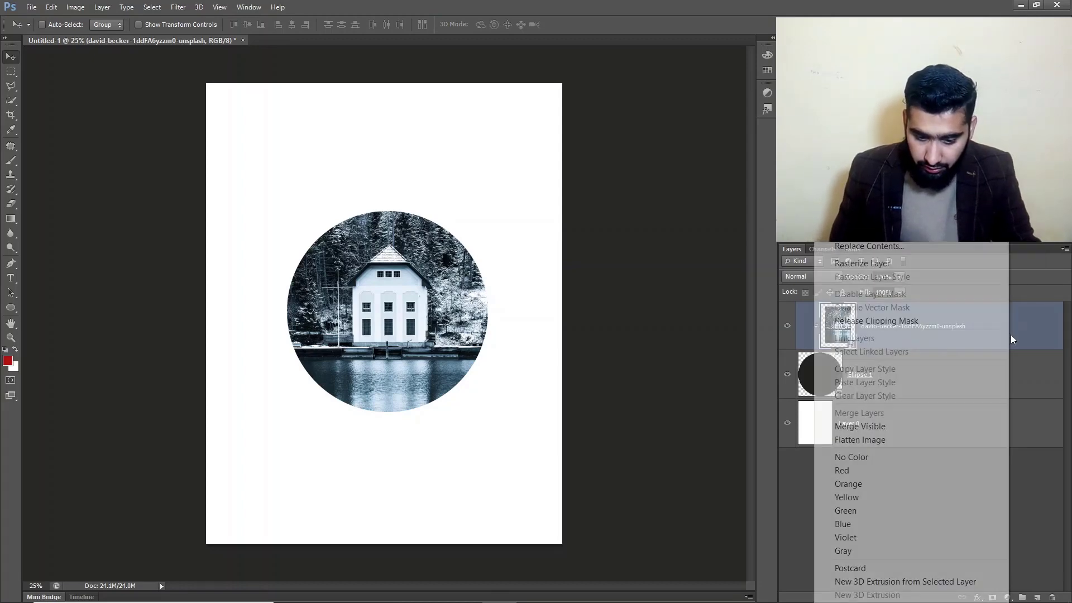
left_click(890, 321)
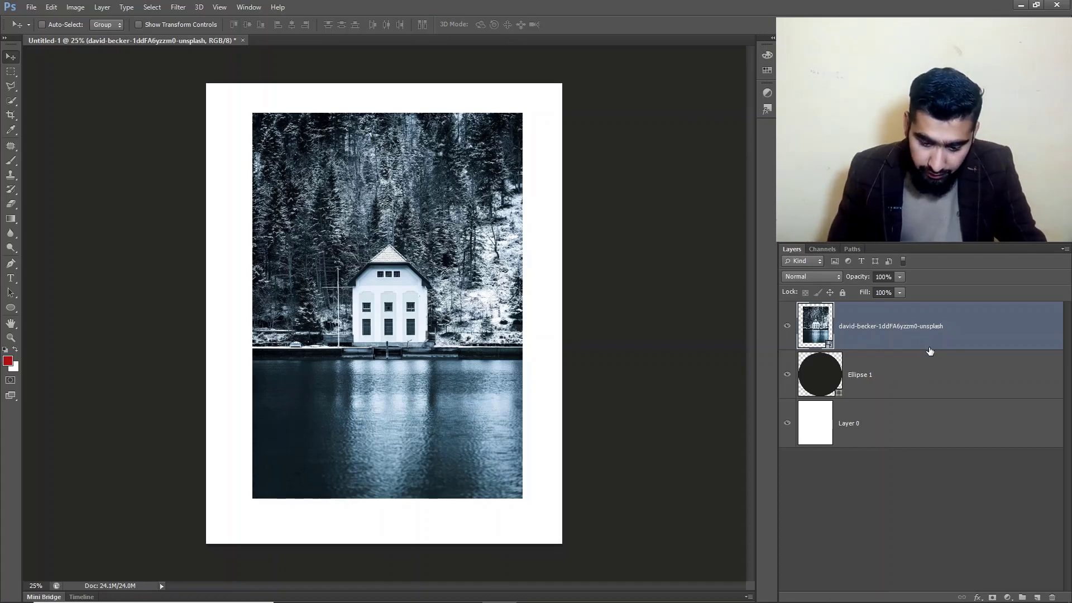
key("Tab")
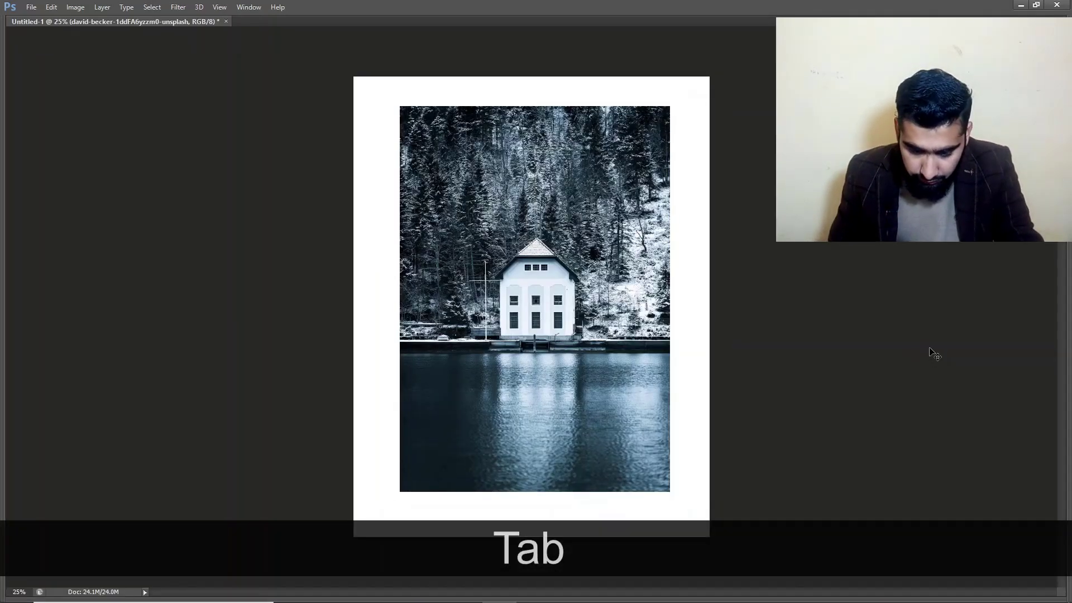
key("Tab")
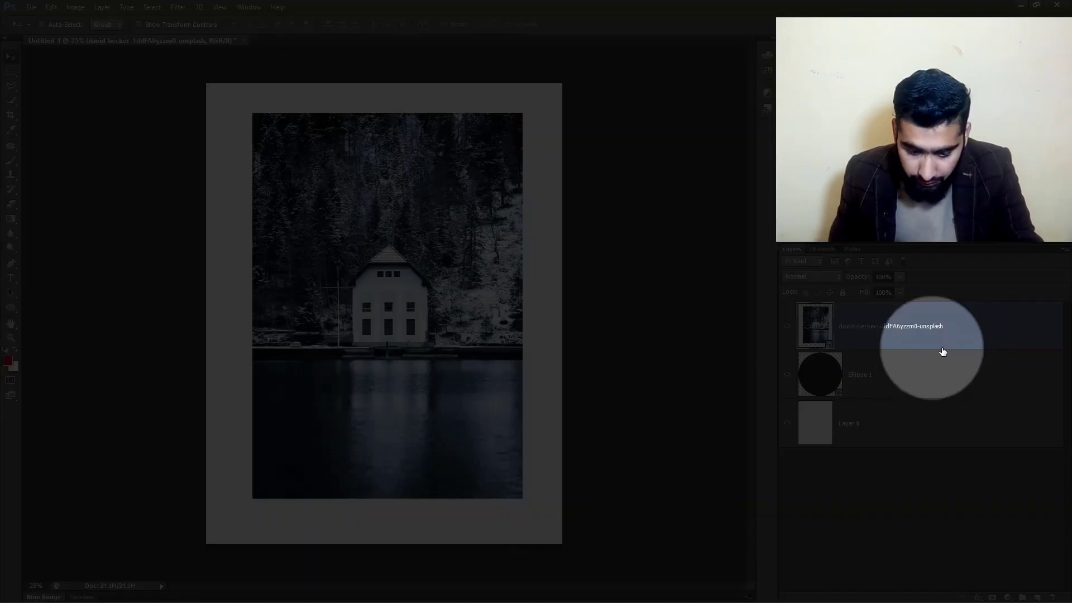
key("alt")
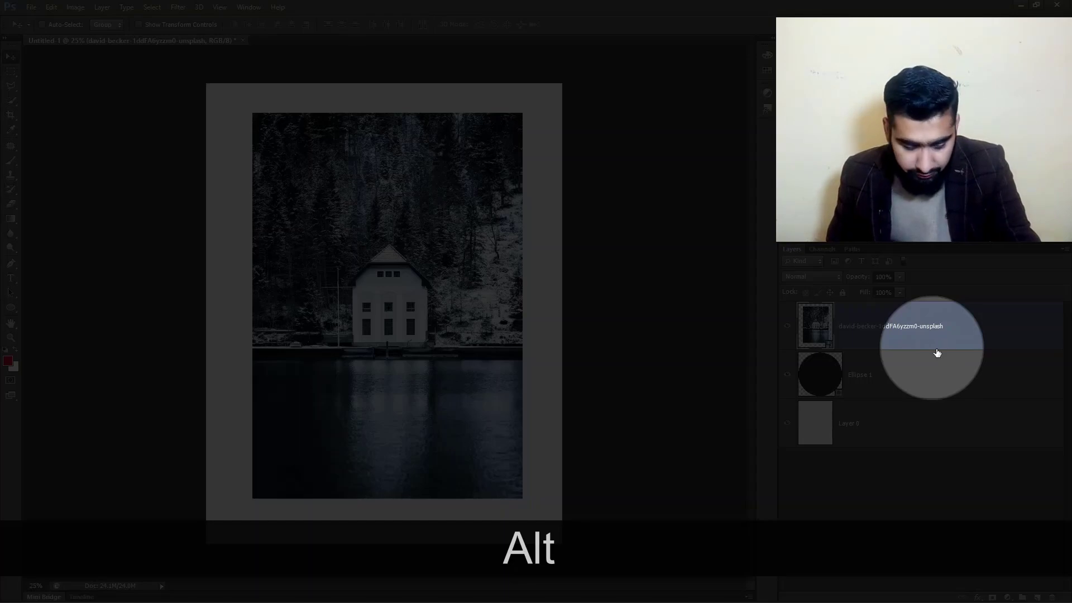
key("alt+Tab")
key("Tab")
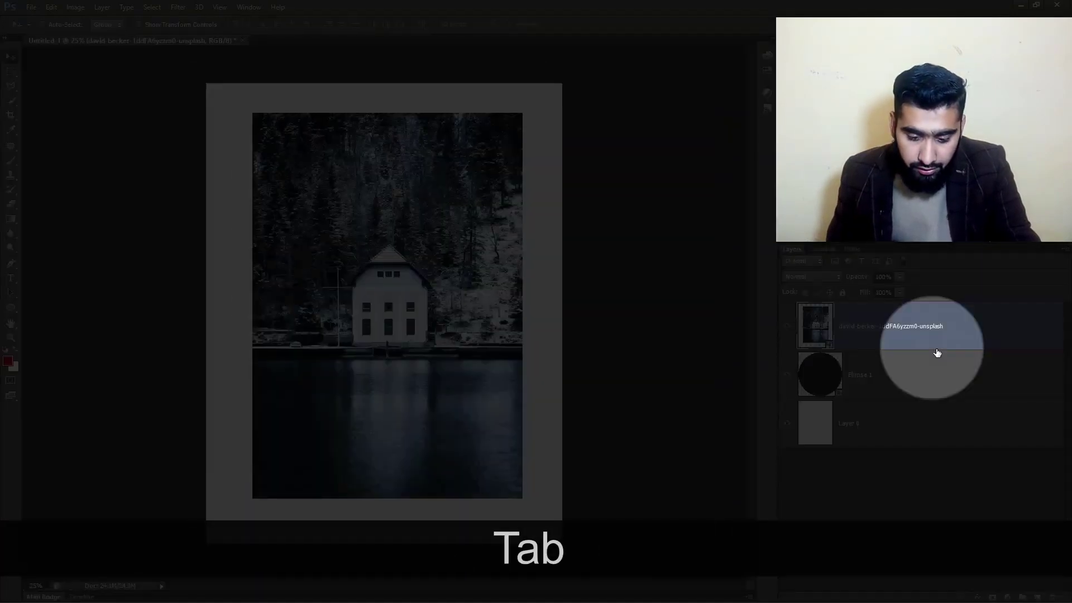
key("alt")
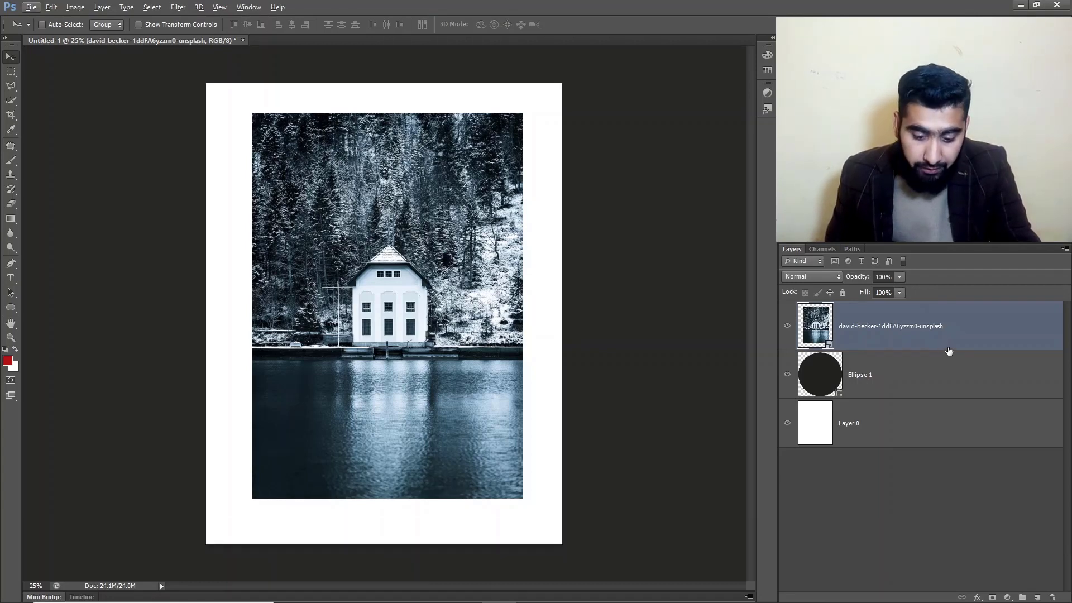
Step: Toggle the photo's clipping to the ellipse layer on and off at the boundary between the two layers
key("alt")
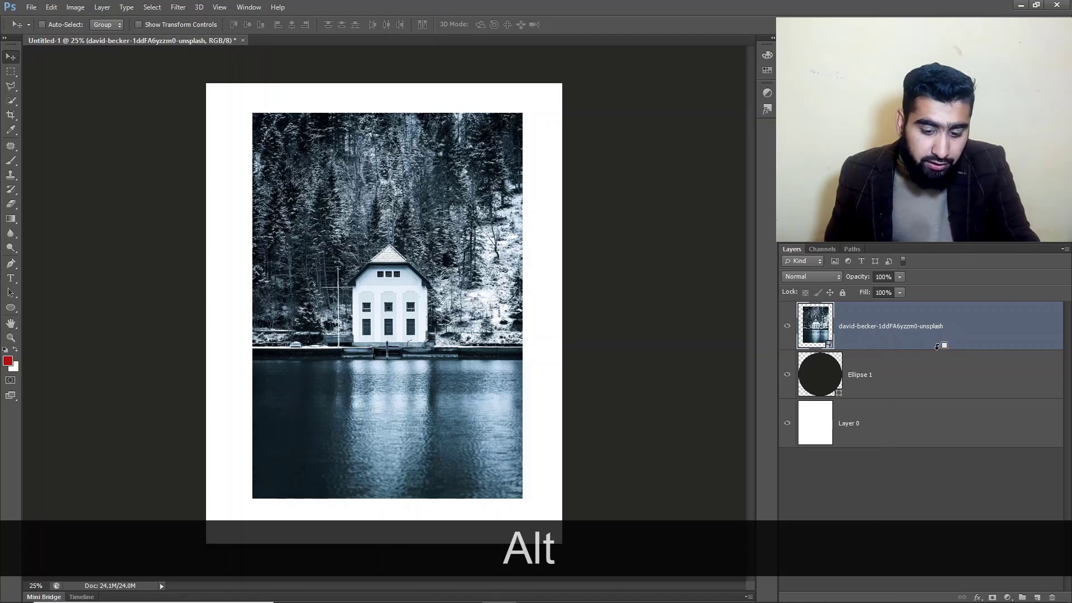
left_click(938, 346, "alt")
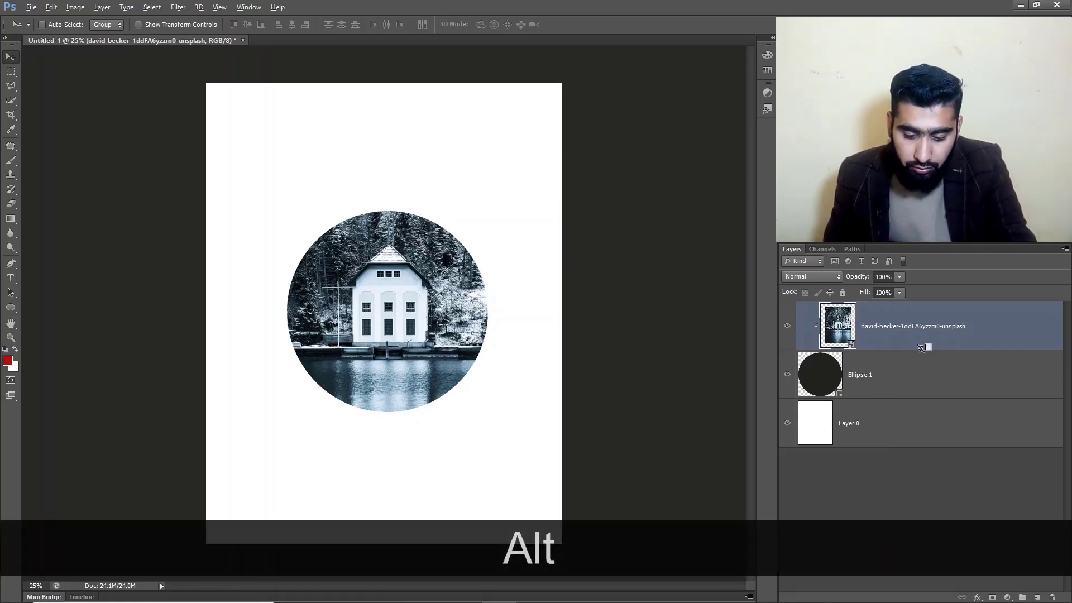
left_click(922, 350, "alt")
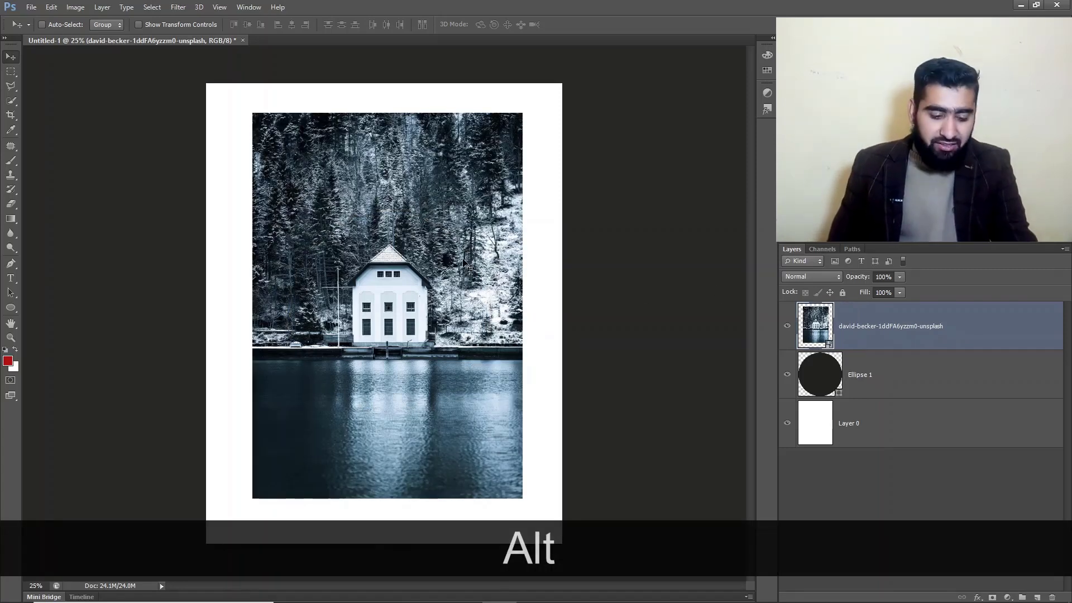
Step: Delete the house photo layer and the circle layer, leaving only the white base layer
mouse_move(406, 254)
left_mouse_down()
mouse_move(472, 260)
mouse_move(423, 261)
left_mouse_up()
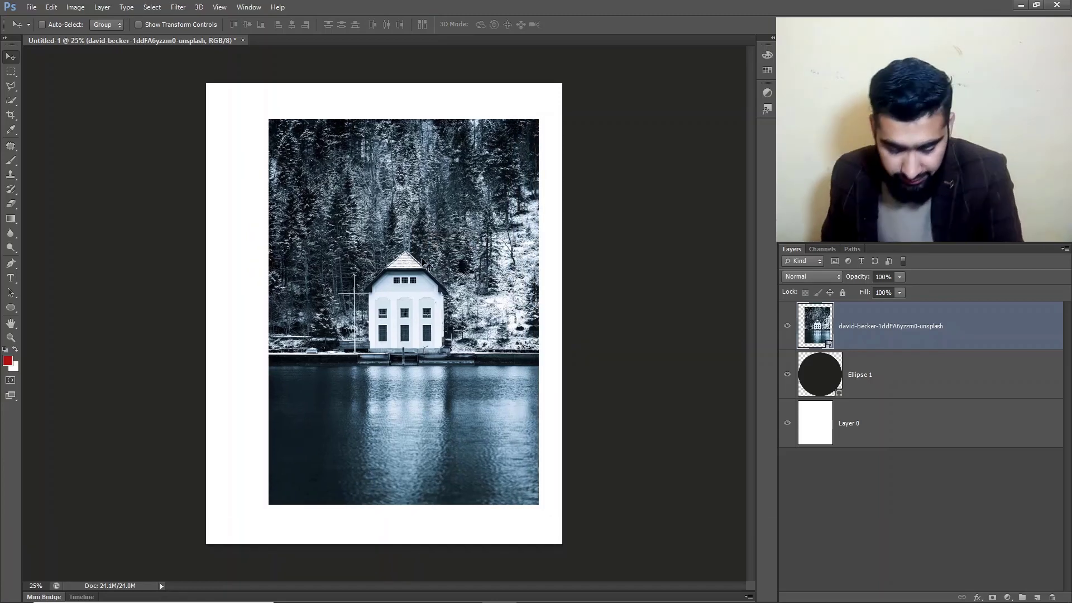
key("Delete")
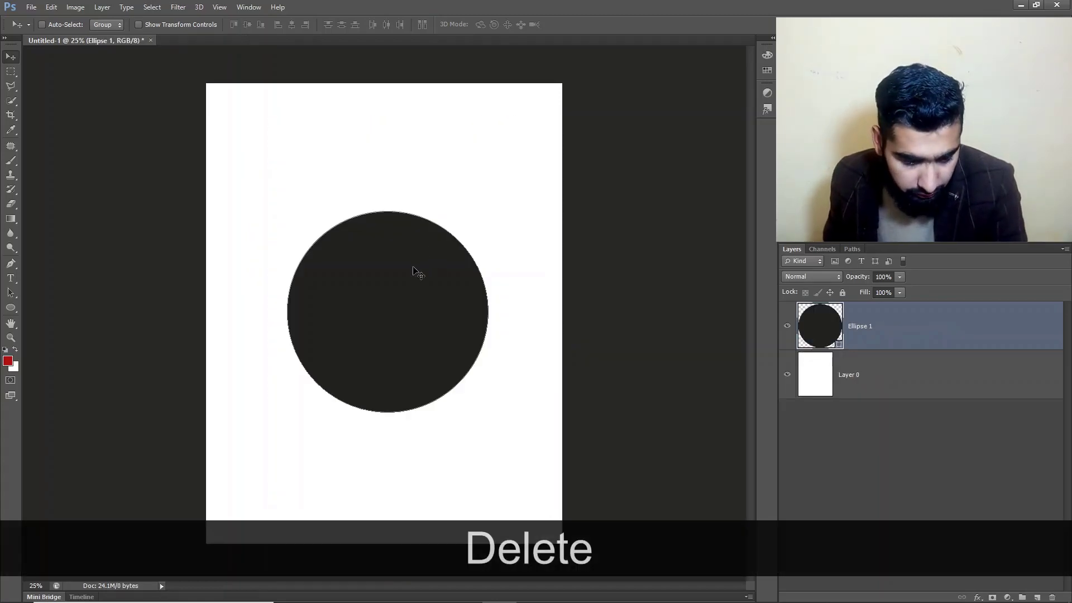
key("Delete")
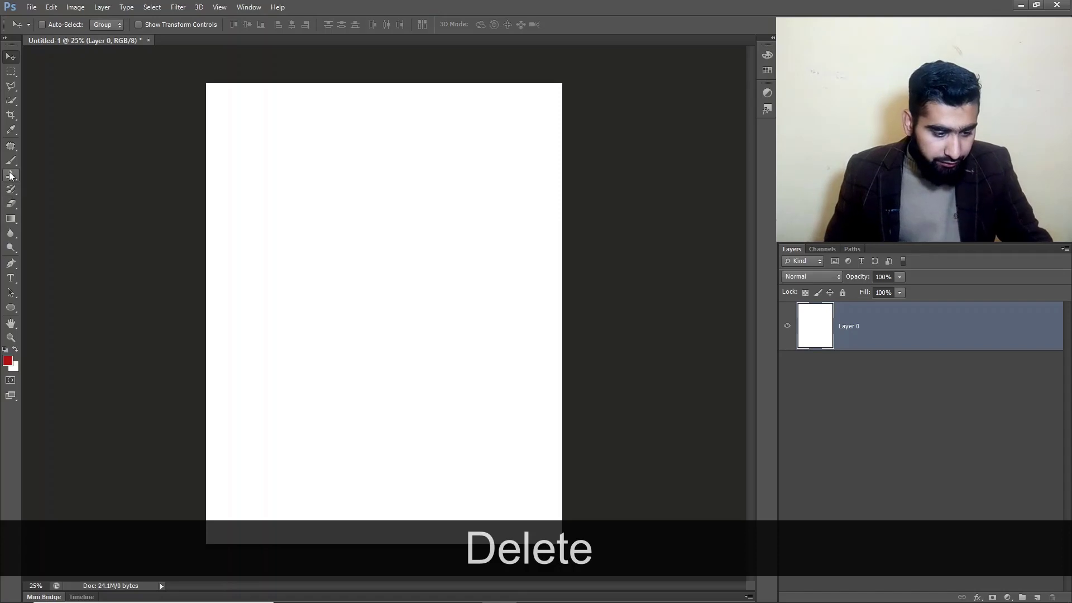
Step: Add the text "CLIPPING" in red Raleway Heavy at 12 pt on the upper part of the white page
key("t")
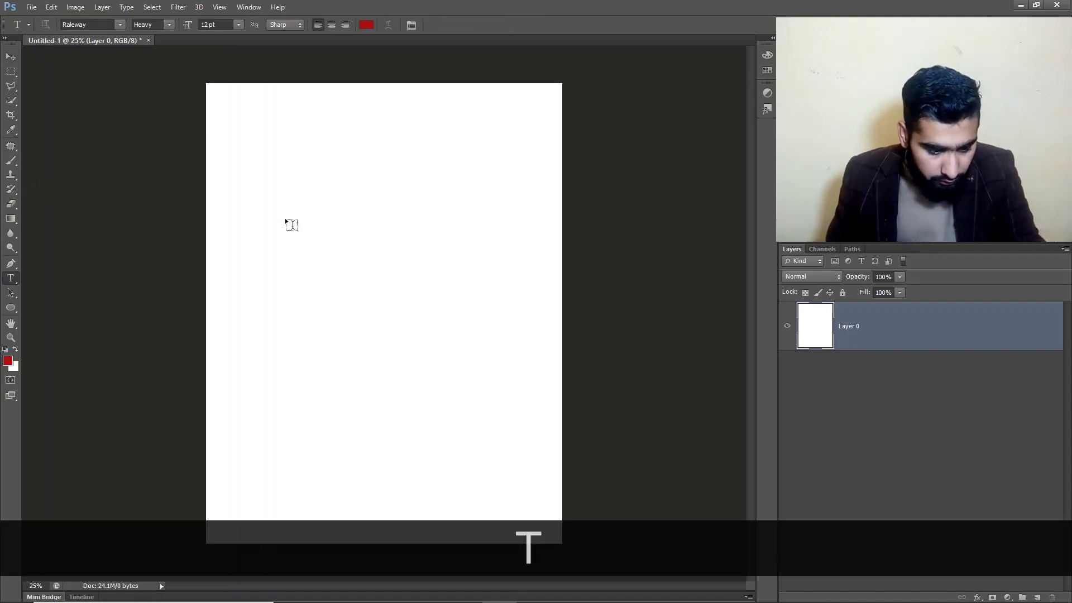
left_click(303, 235)
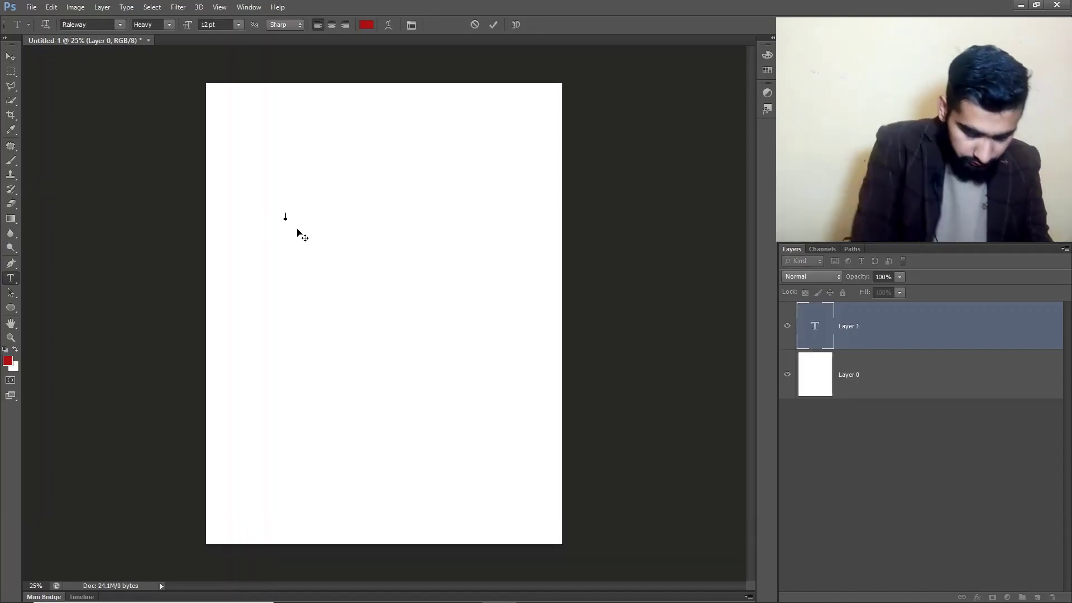
type("C")
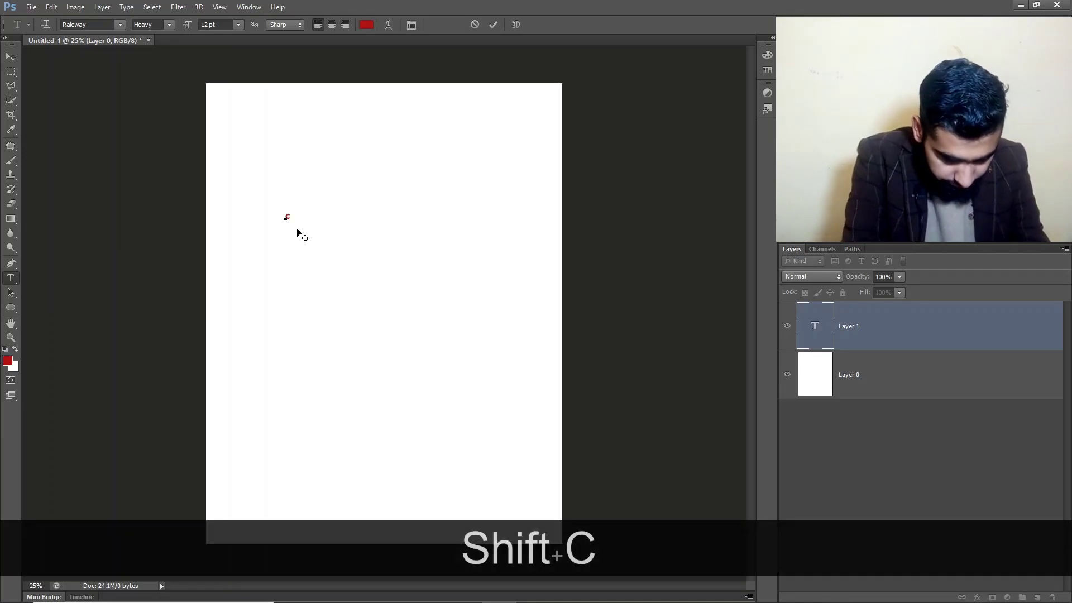
type("L")
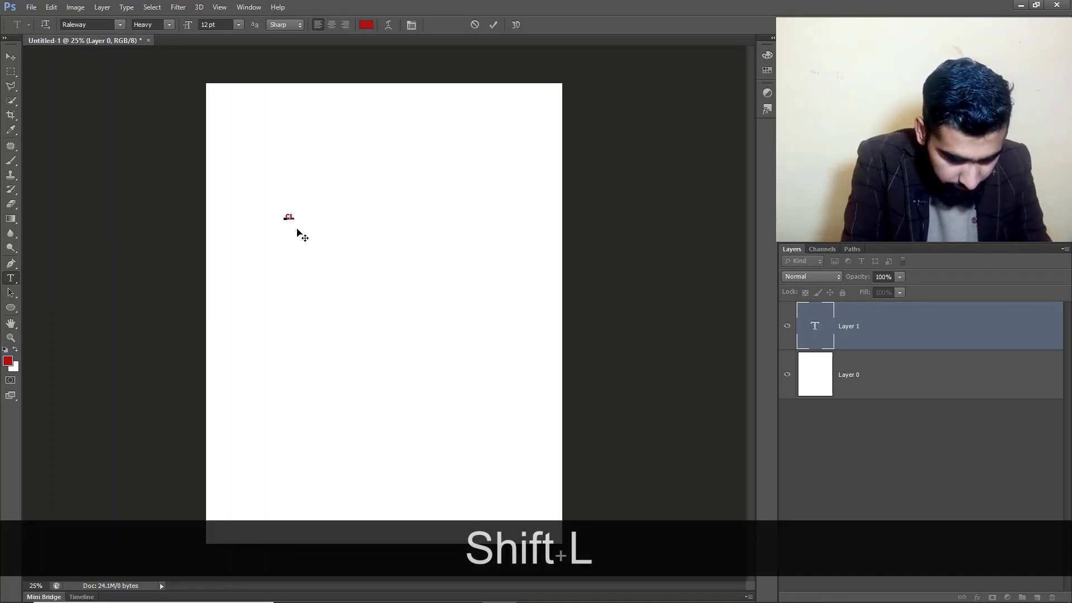
type("i")
key("BackSpace")
key("Caps_Lock")
type("IPP")
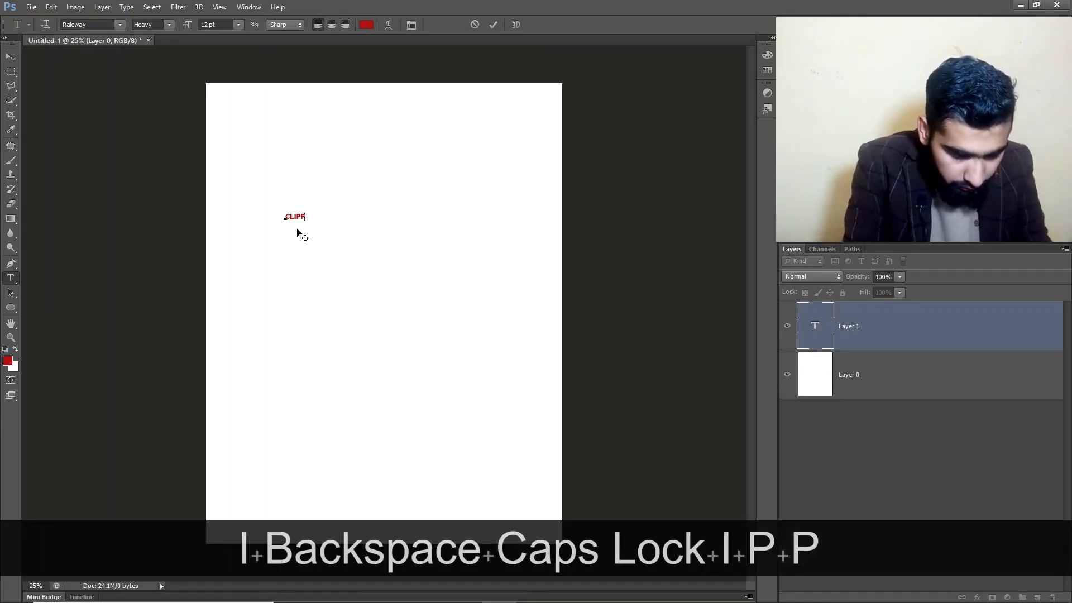
type("ING MA")
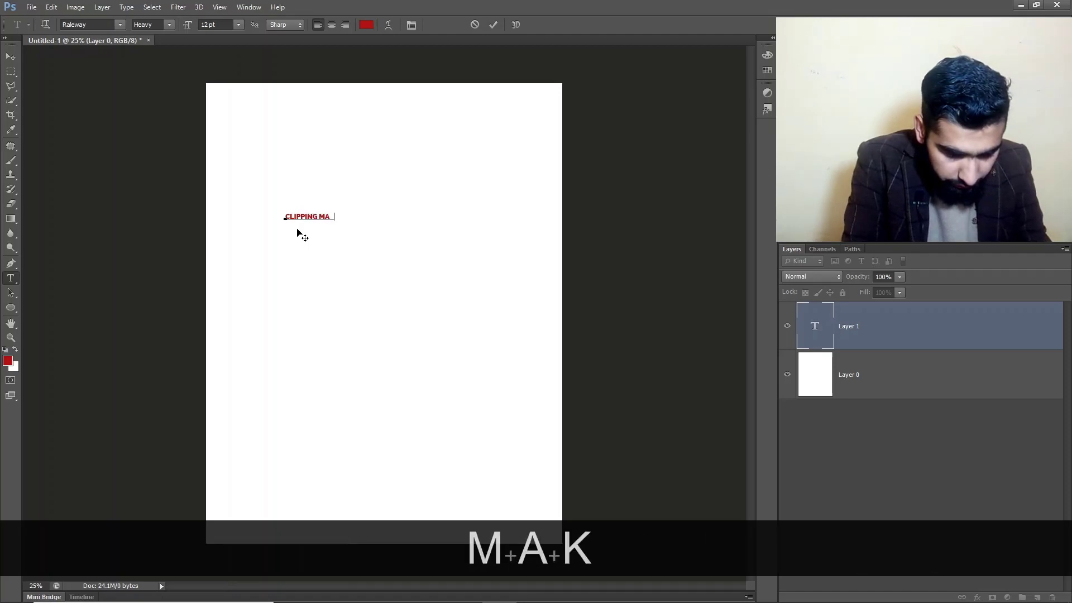
type("KS")
key("BackSpace")
key("BackSpace")
key("BackSpace")
key("BackSpace")
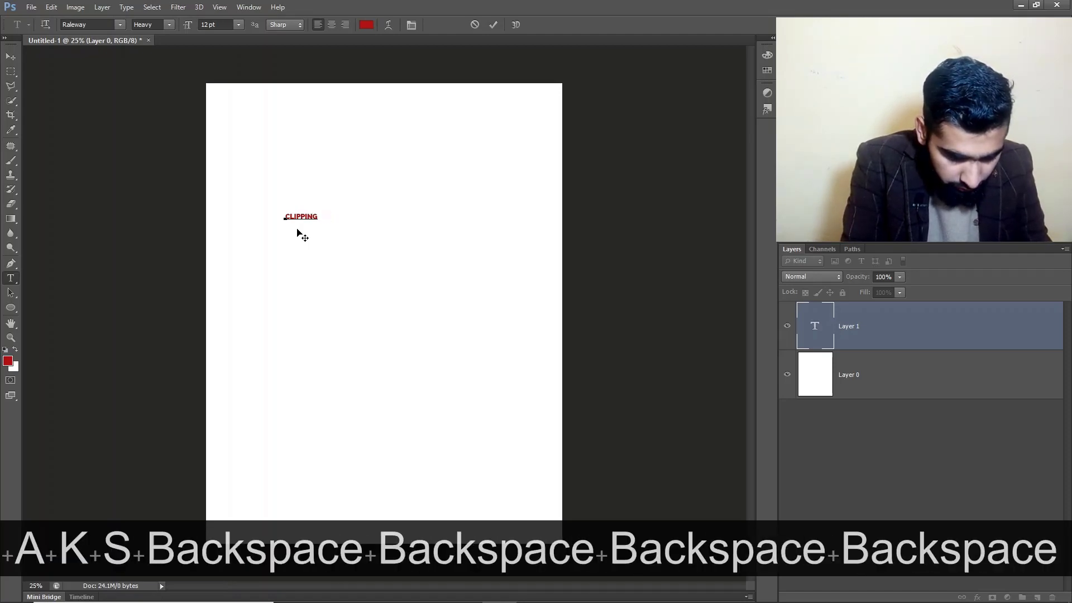
key("shift")
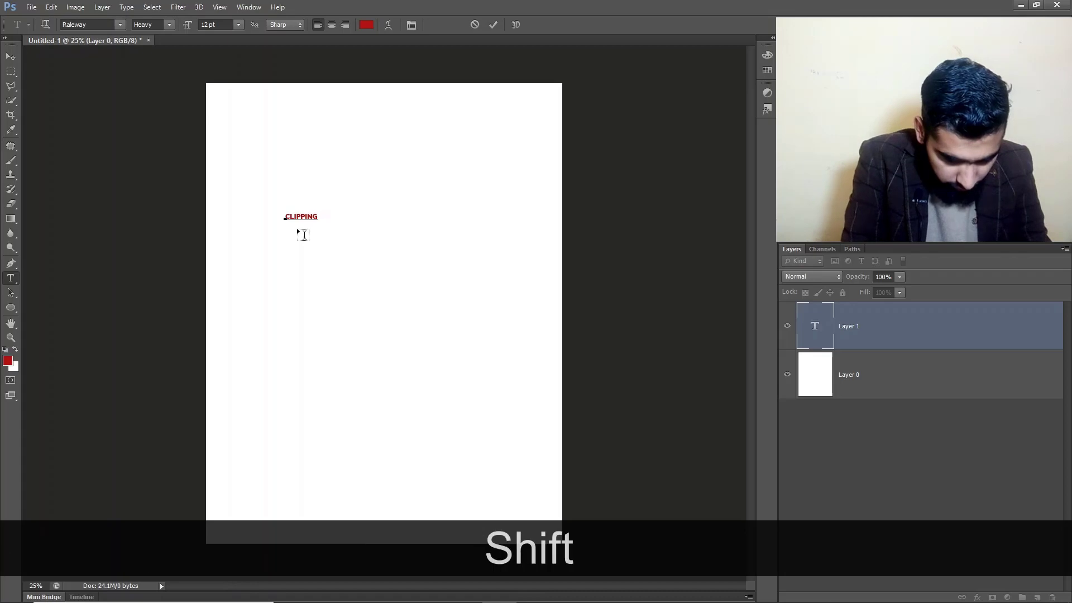
key("shift+Return")
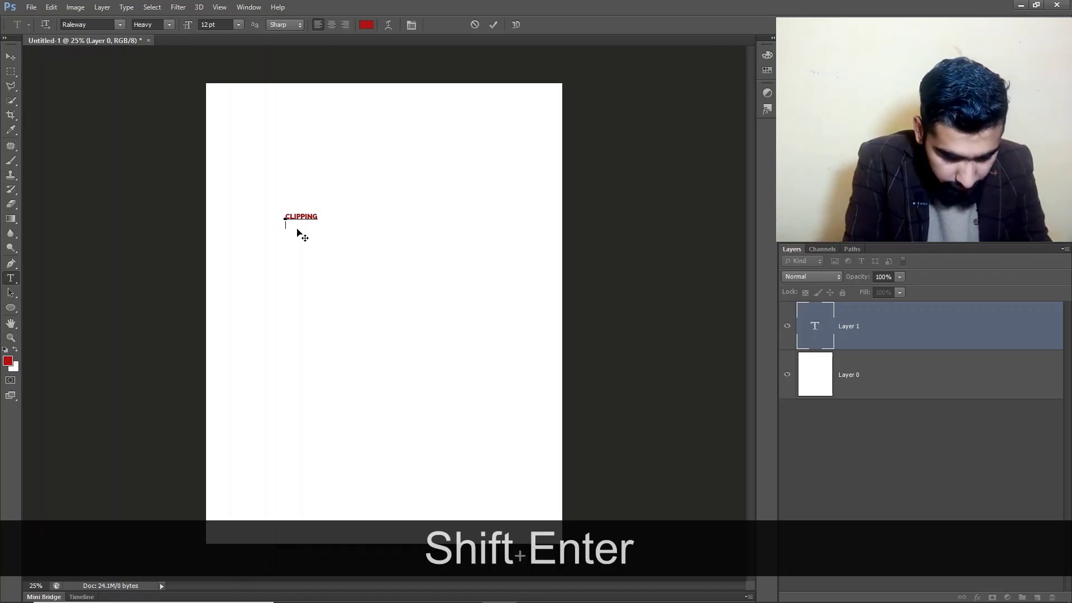
key("BackSpace")
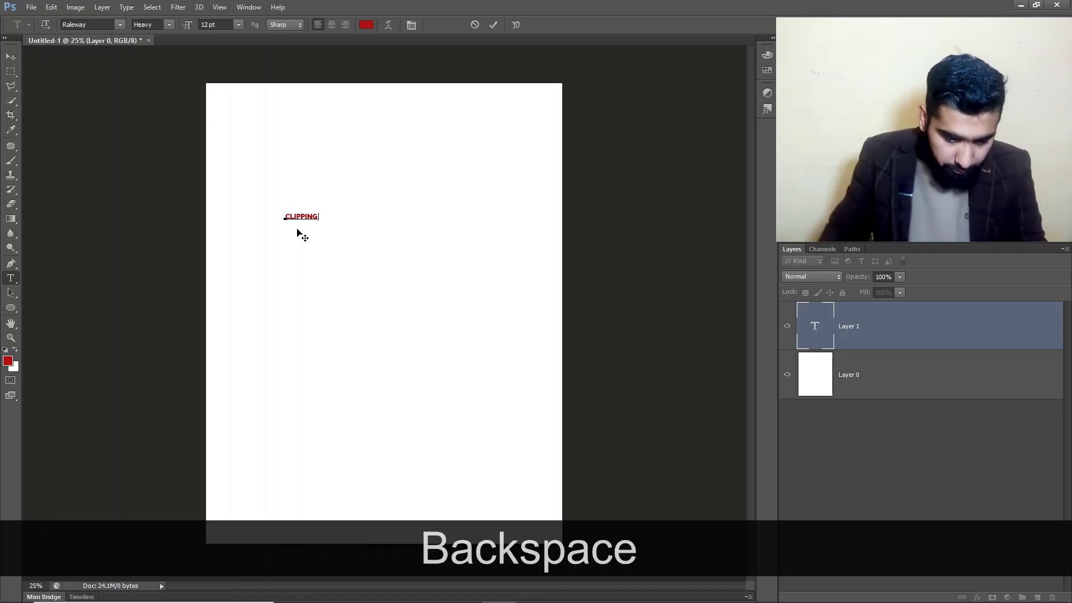
left_click(10, 56)
Step: Scale the CLIPPING text up proportionally to about 1015% so it spans the page width, and centre it horizontally
key("ctrl")
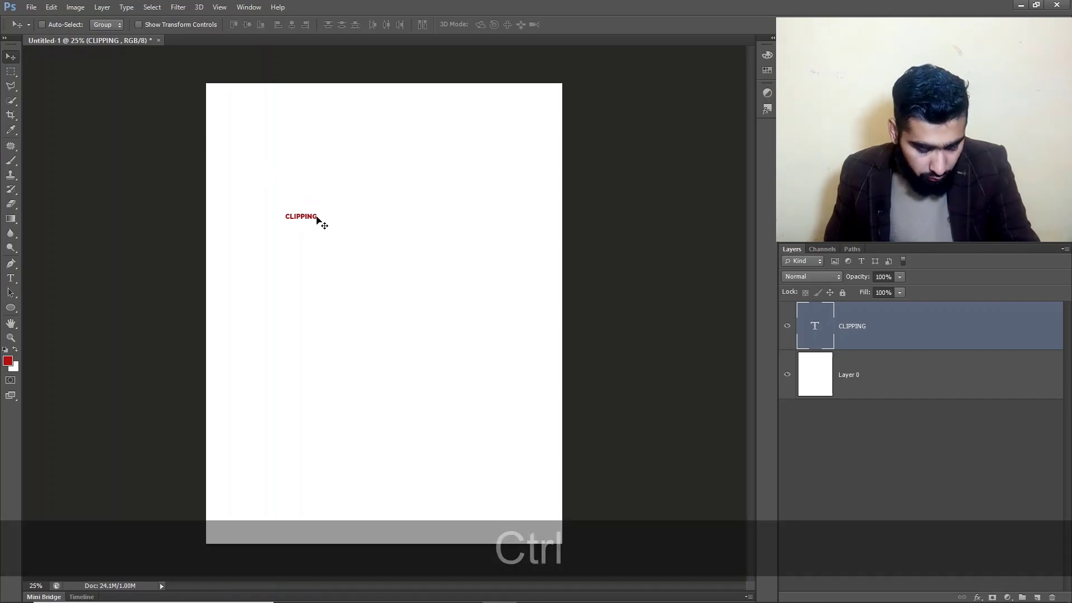
key("ctrl+t")
left_click_drag(420, 271, 562, 334)
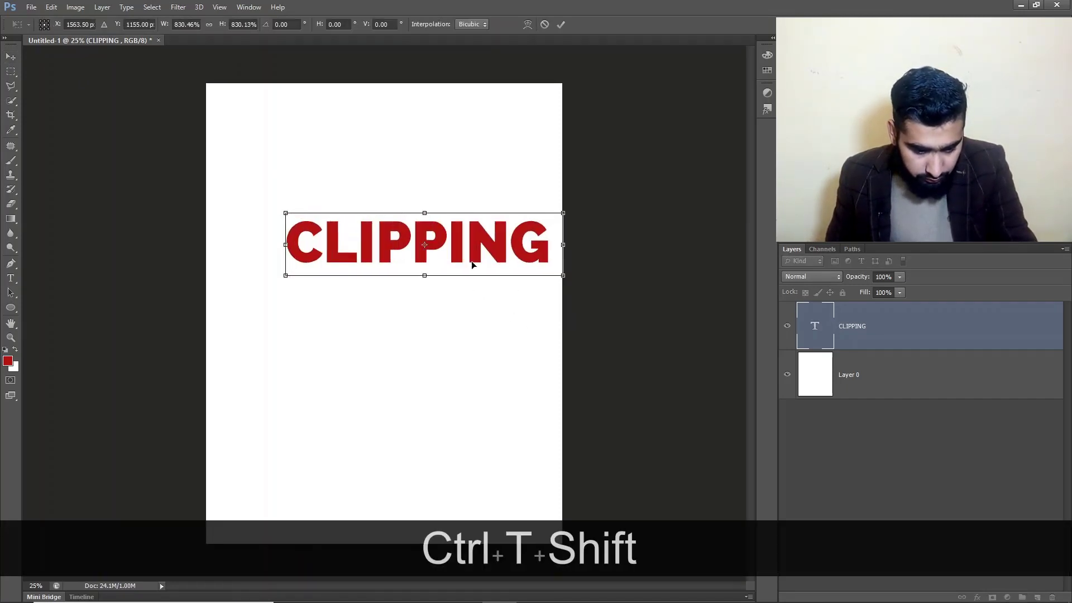
left_click_drag(454, 245, 398, 251)
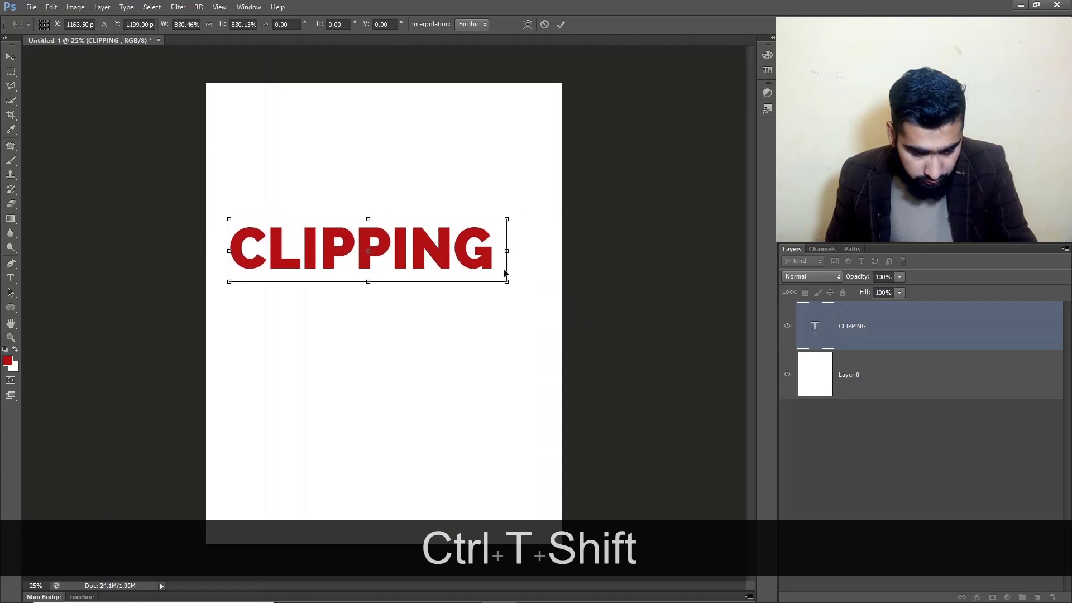
mouse_move(509, 284)
left_mouse_down()
mouse_move(569, 296)
mouse_move(490, 274)
mouse_move(501, 281)
left_mouse_up()
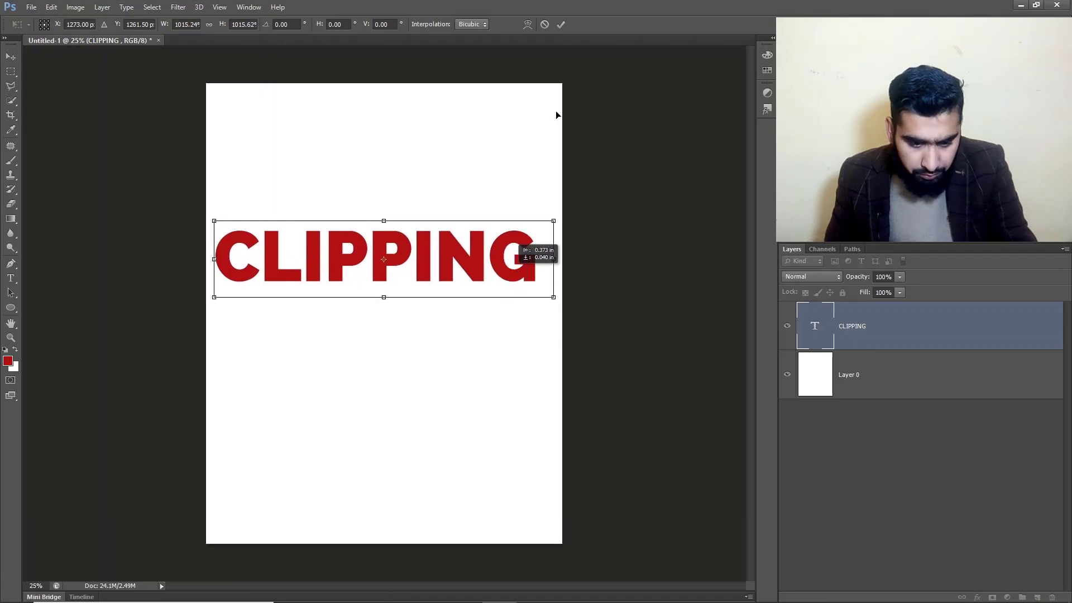
left_click(560, 24)
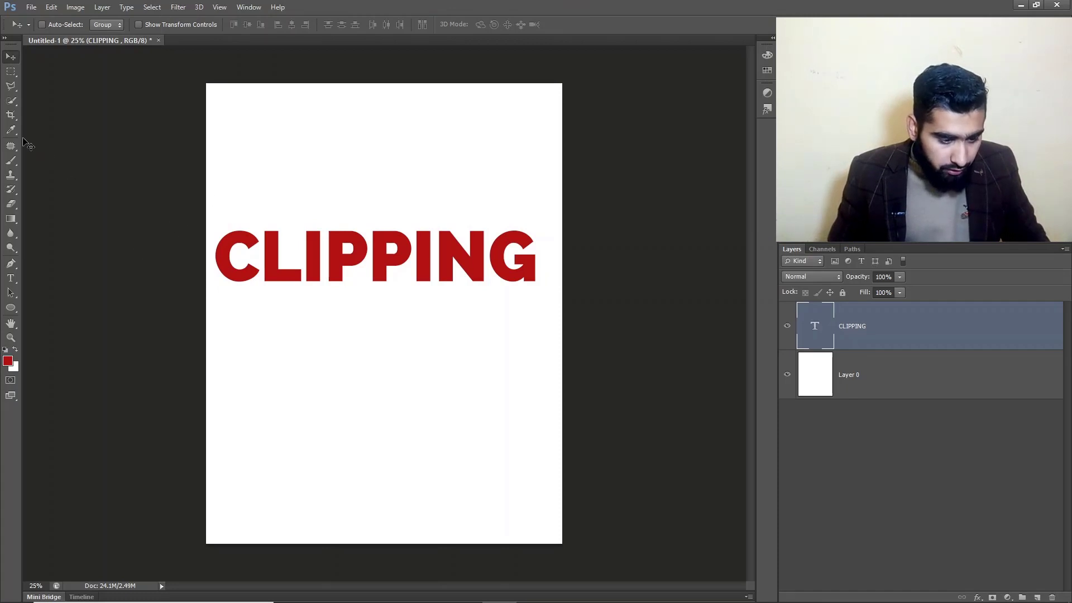
Step: Crop the canvas to a wide landscape format around the CLIPPING text, extending it beyond both sides of the white page
left_click(11, 114)
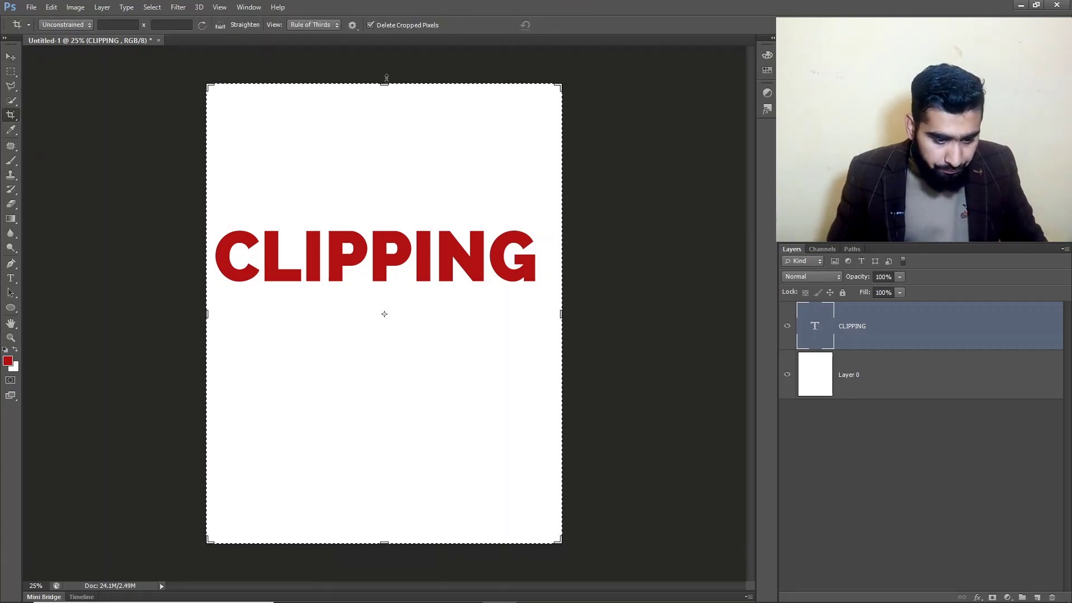
left_click_drag(381, 85, 382, 127)
left_click_drag(383, 497, 384, 407)
left_click_drag(204, 309, 145, 306)
left_click_drag(627, 314, 682, 315)
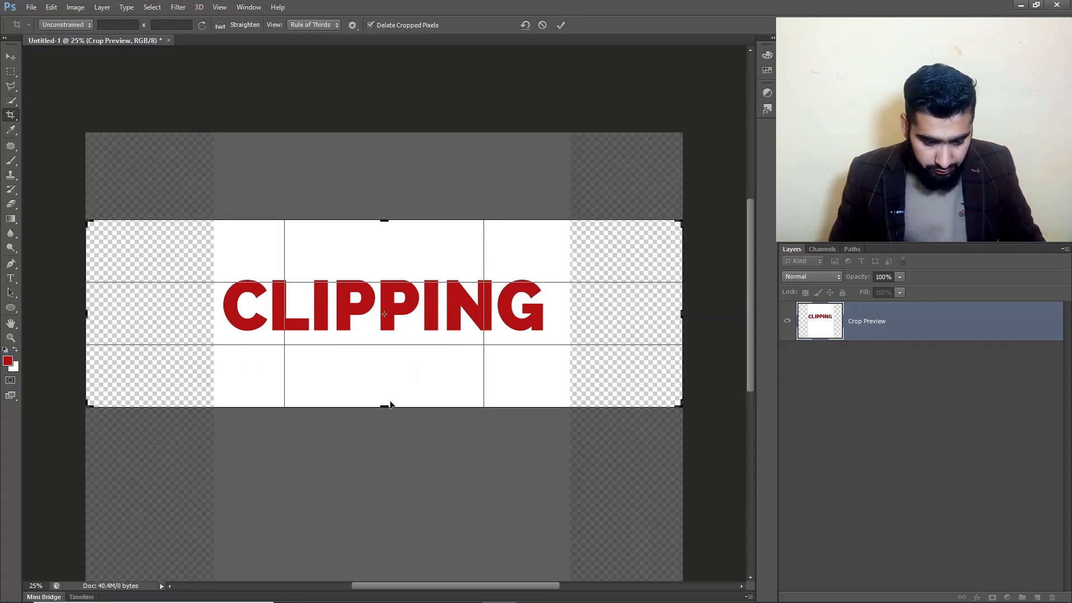
left_click_drag(383, 406, 383, 443)
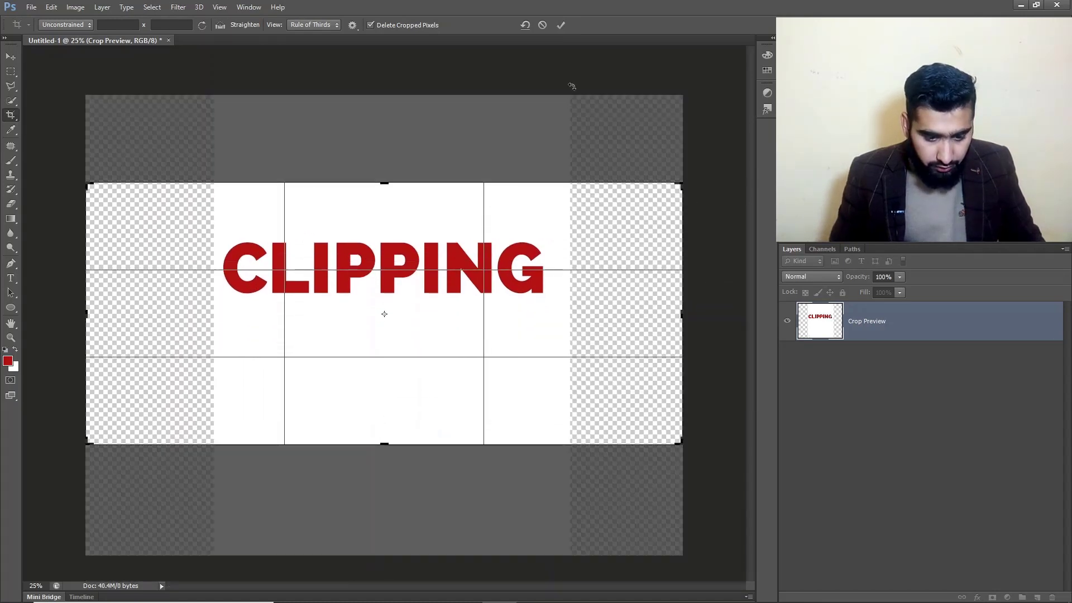
left_click(561, 25)
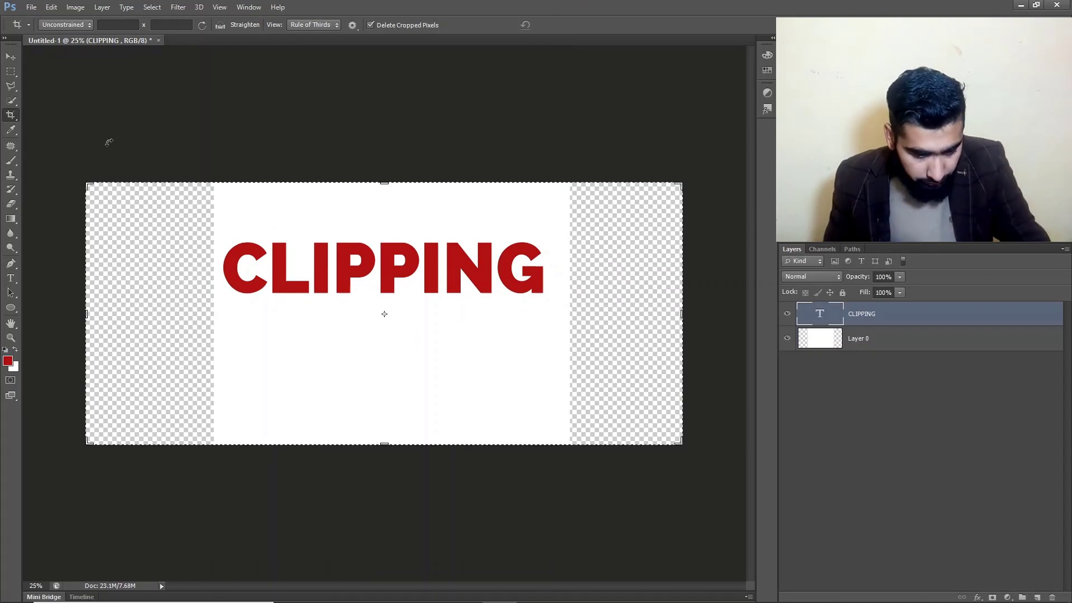
Step: Nudge the CLIPPING text slightly and fill Layer 0 with the white background colour across the whole canvas
left_click(11, 56)
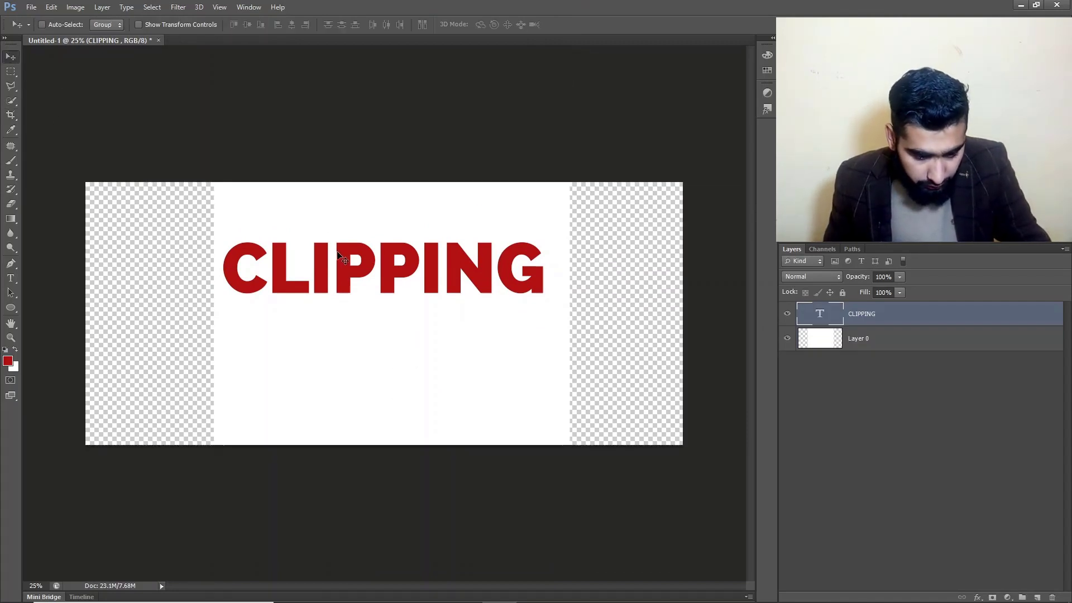
left_click_drag(458, 346, 455, 351)
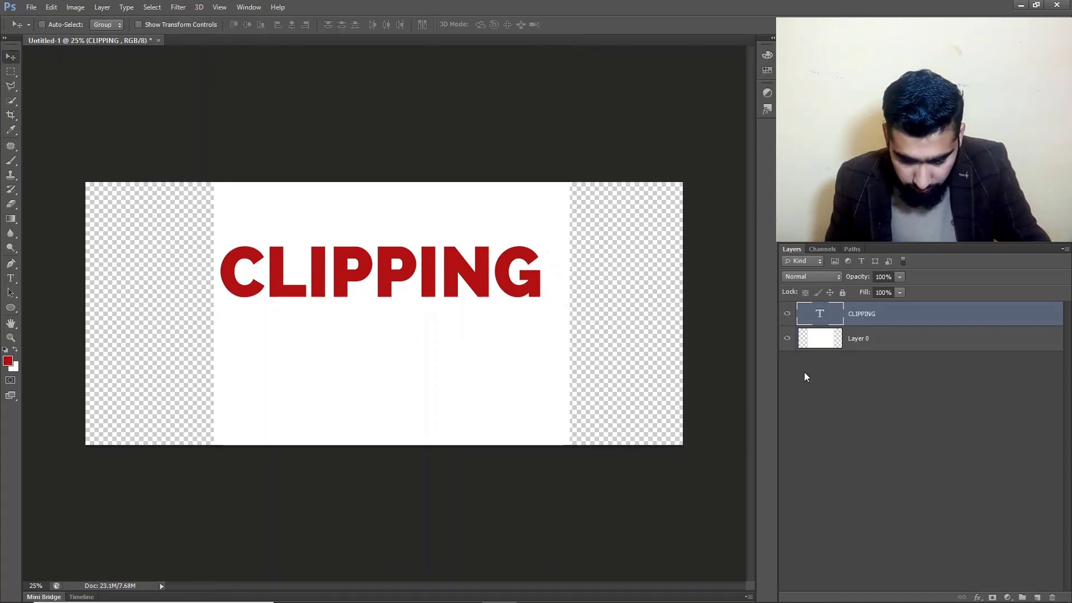
left_click(811, 342)
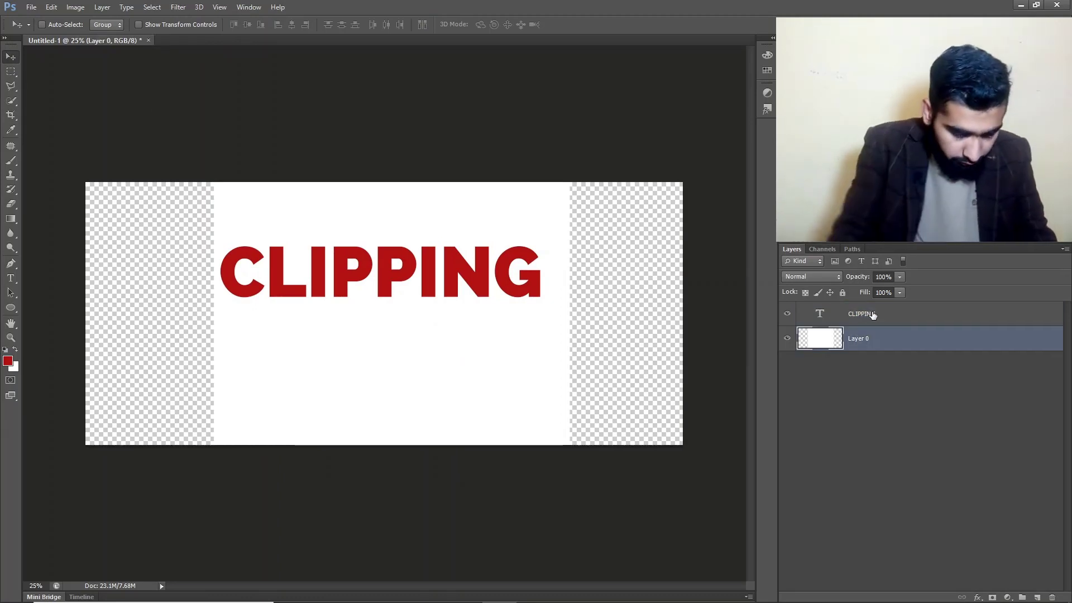
key("ctrl+BackSpace")
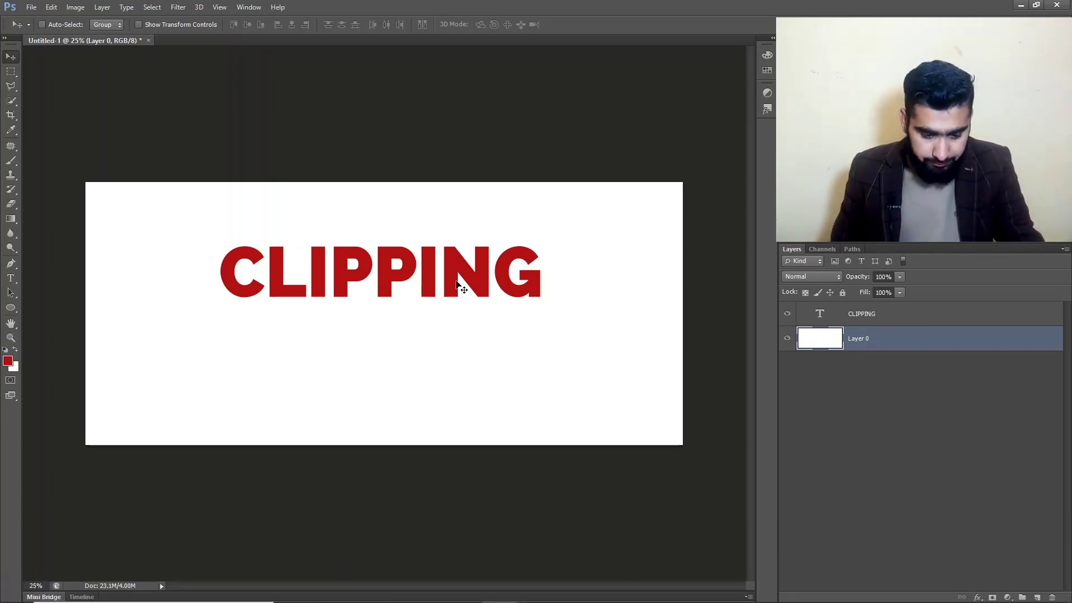
key("ctrl+t")
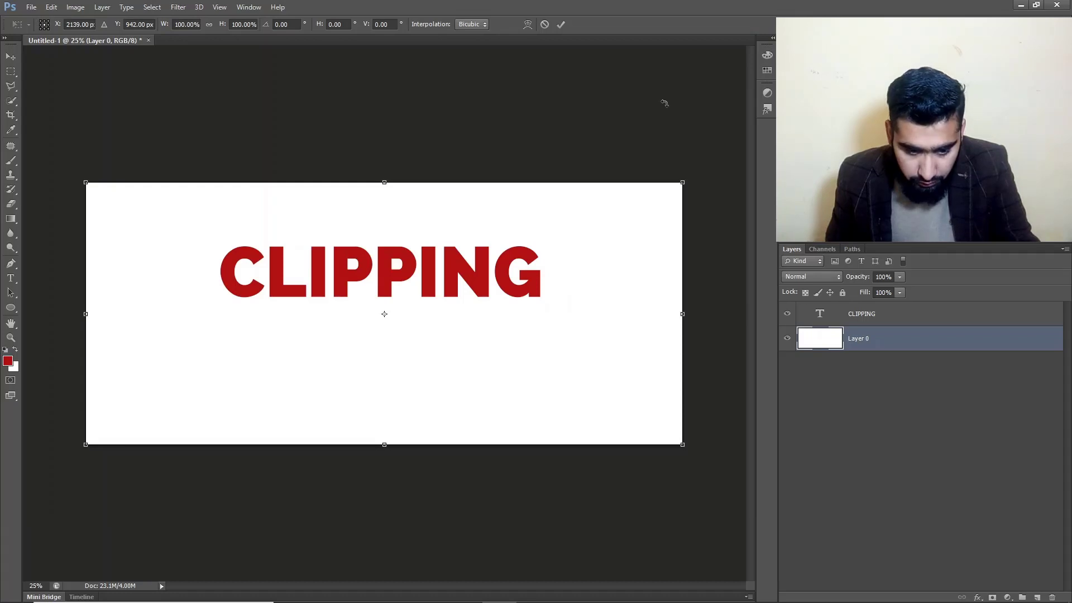
left_click(561, 24)
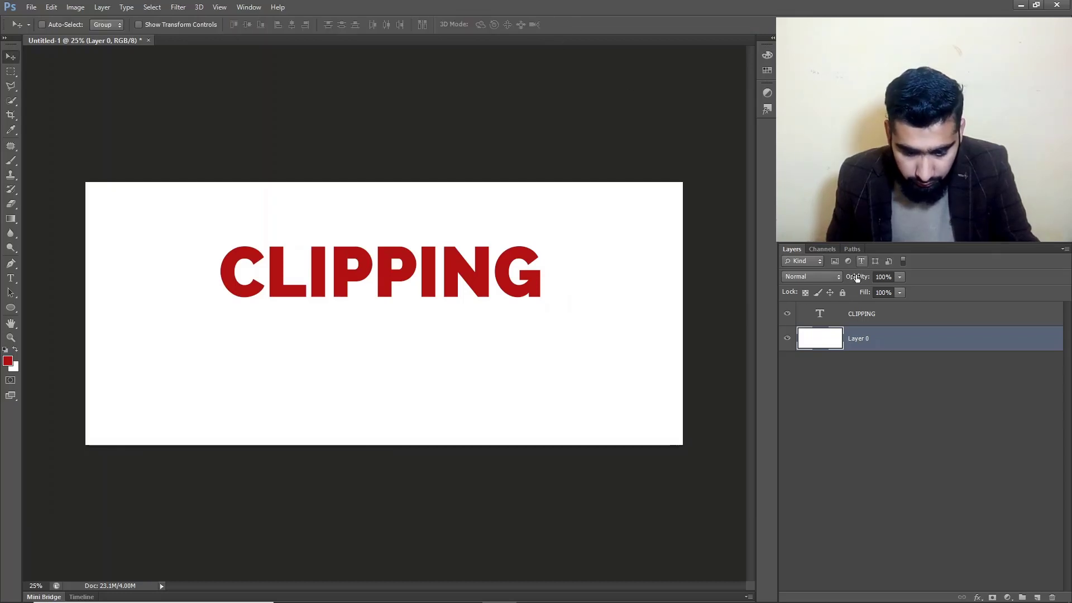
Step: Enlarge the CLIPPING text to about 153% from its centre and move it up near the canvas's upper edge
left_click(862, 318)
key("ctrl+t")
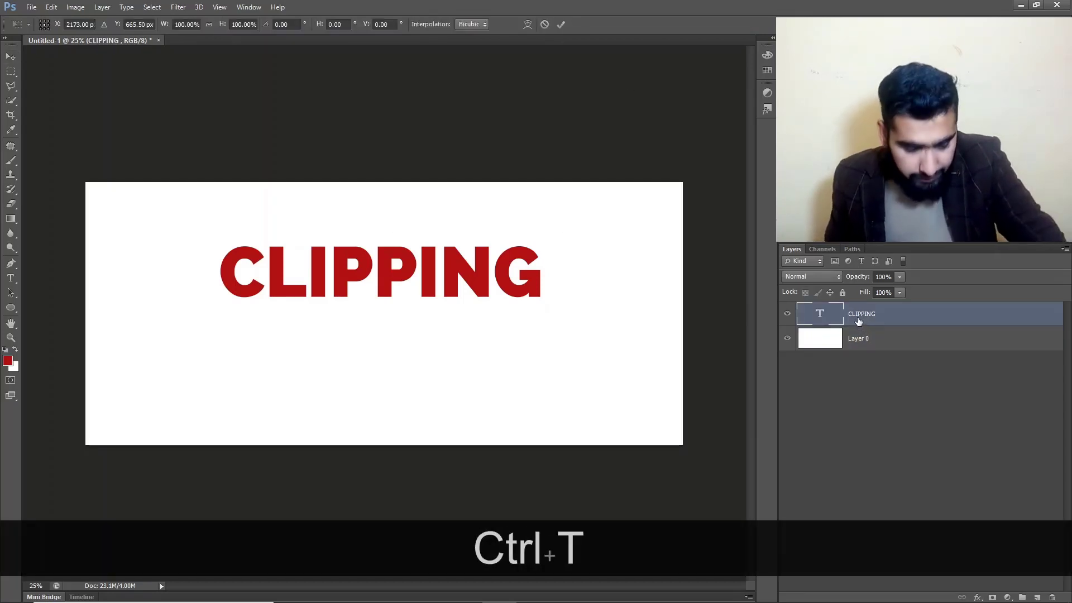
left_click_drag(558, 315, 647, 348)
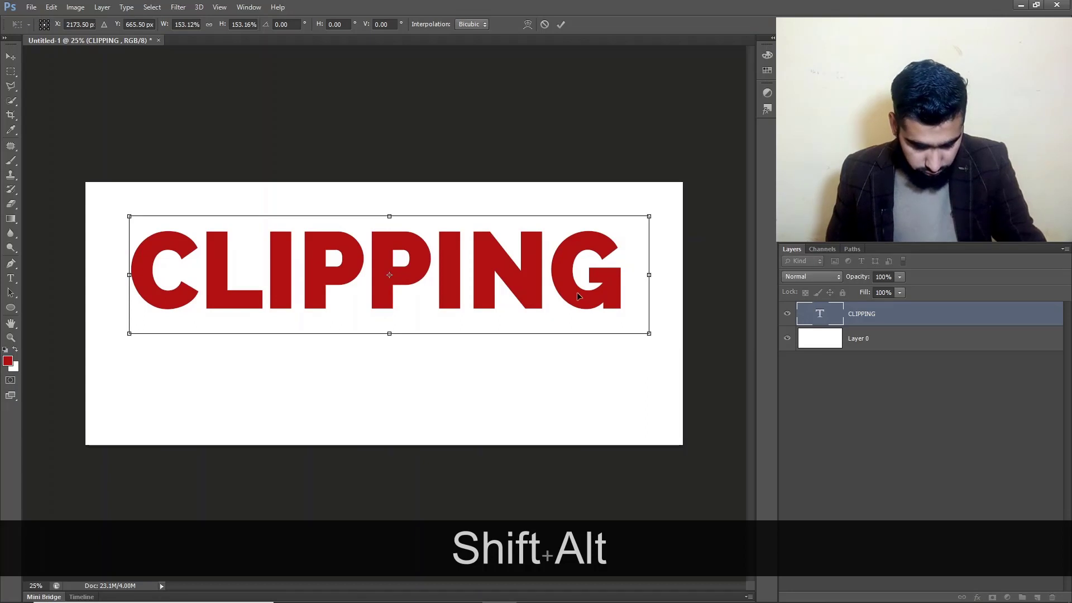
key("Caps_Lock")
left_click_drag(571, 296, 570, 275)
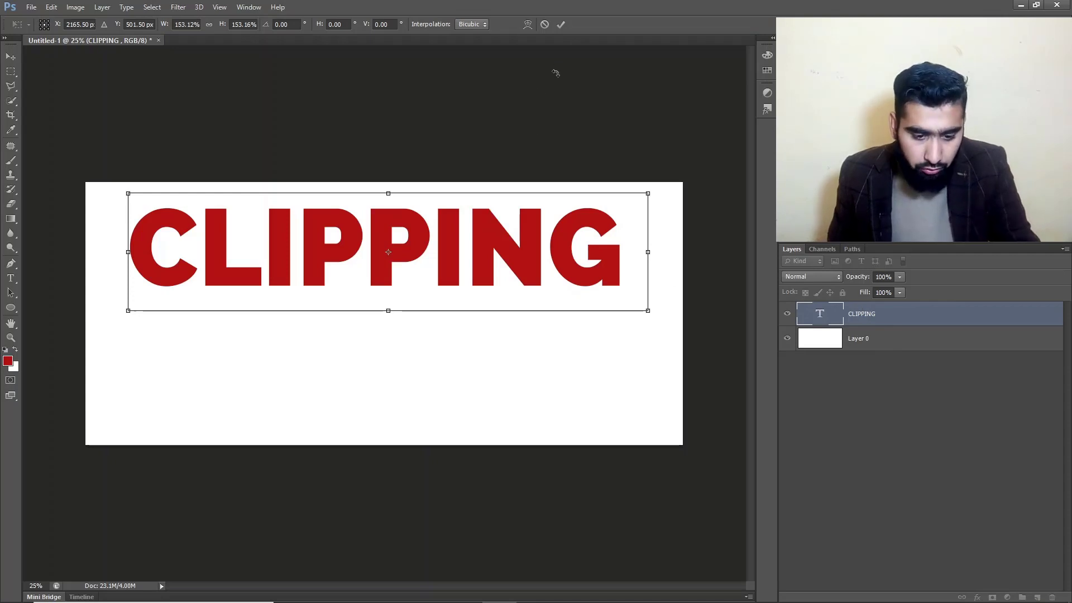
left_click(560, 25)
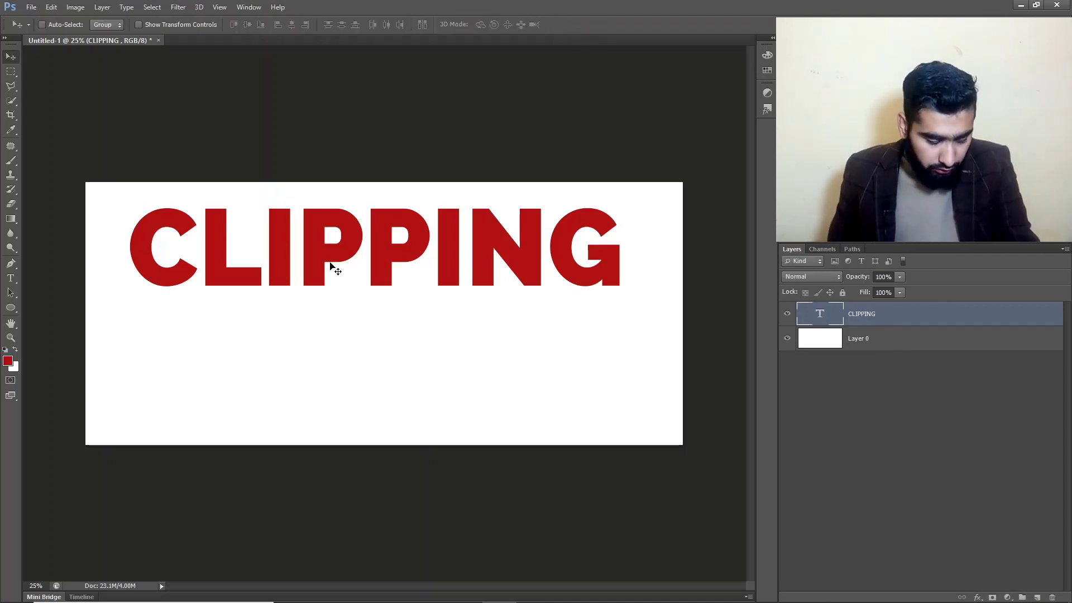
Step: Add a separate "MASK" text layer in the empty area below the word CLIPPING
key("Caps_Lock")
left_click(19, 277)
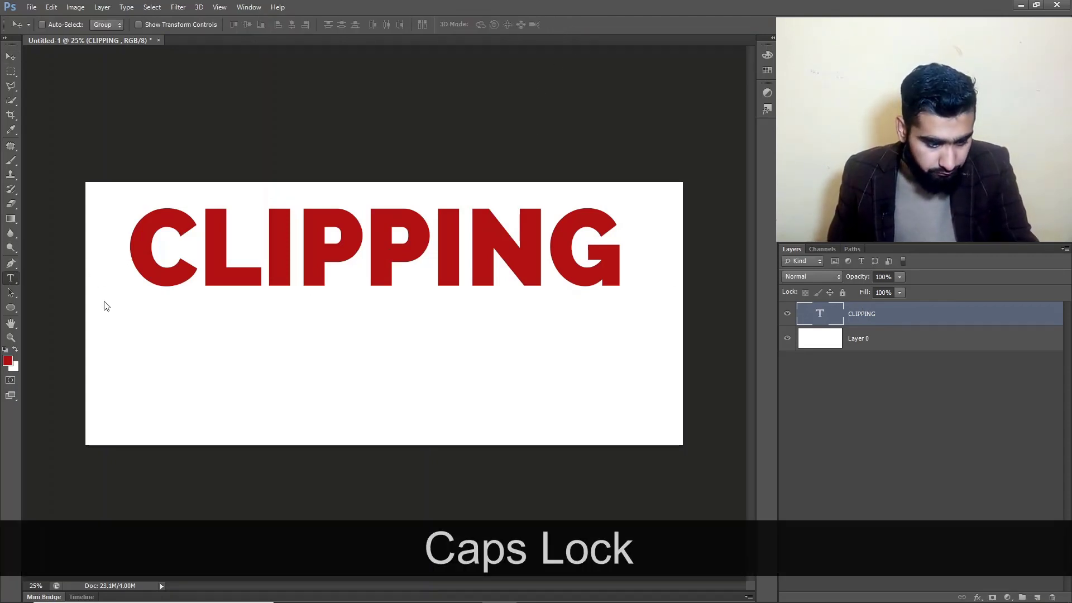
left_click(291, 398)
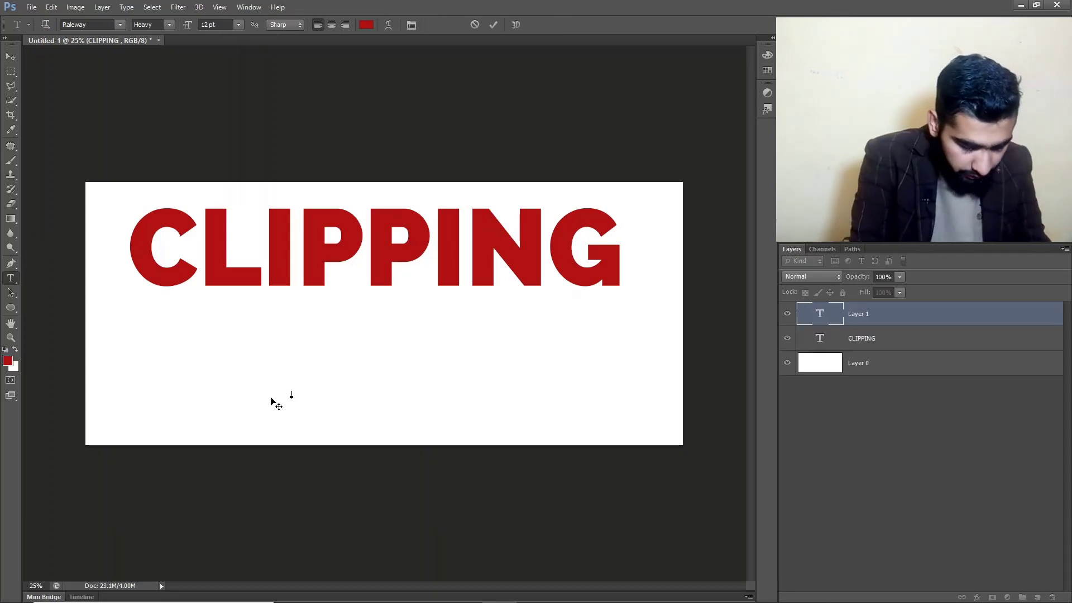
type("m")
key("BackSpace")
type("MASK")
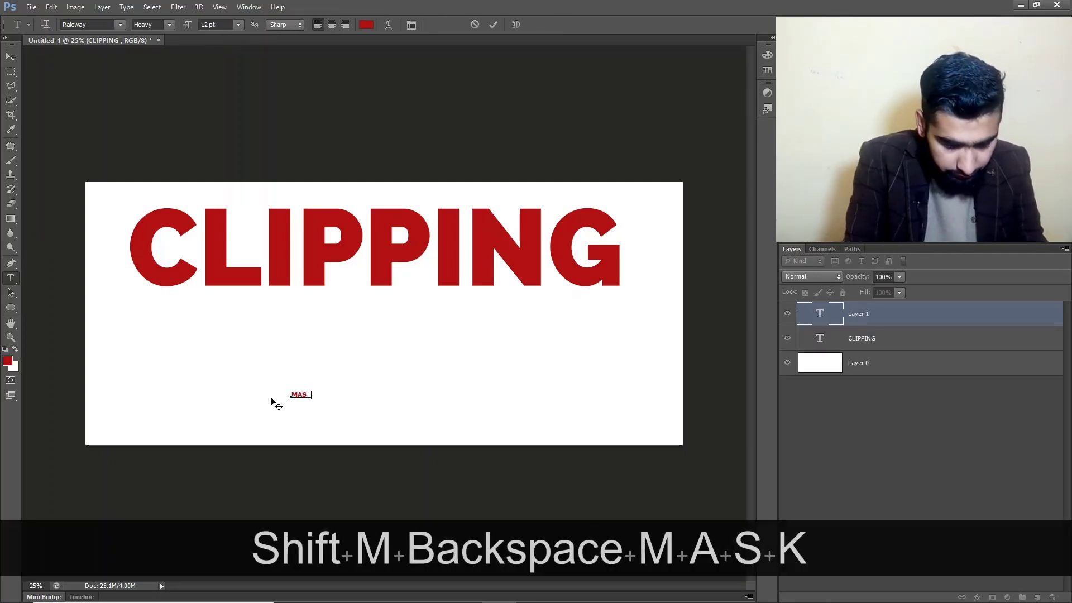
left_click(10, 57)
Step: Enlarge the MASK text to about 1895% and centre it directly beneath the word CLIPPING
key("ctrl+t")
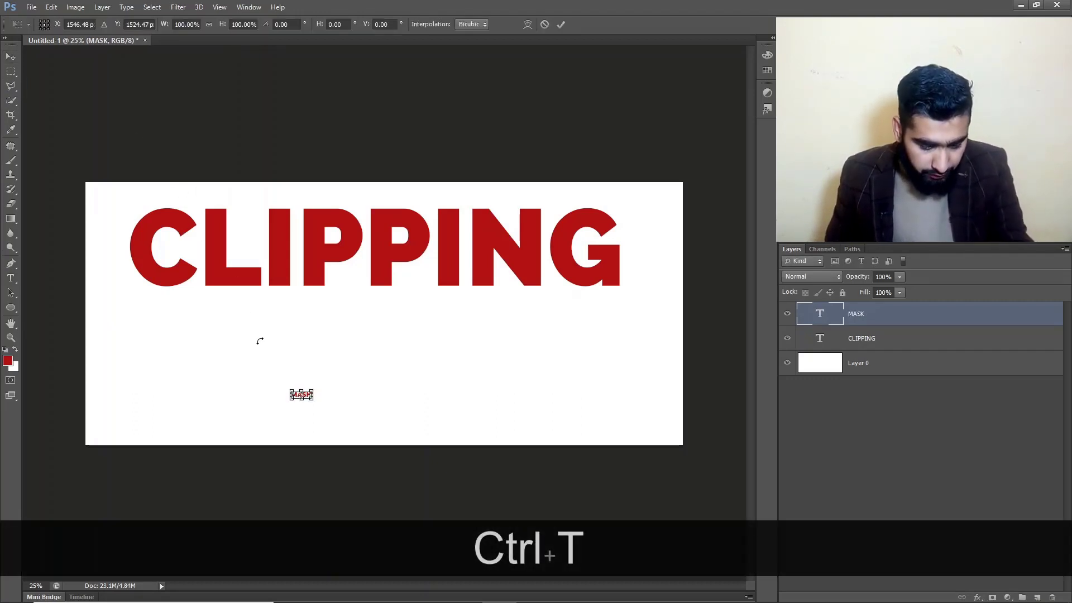
left_click_drag(312, 397, 598, 507)
left_click_drag(556, 452, 483, 347)
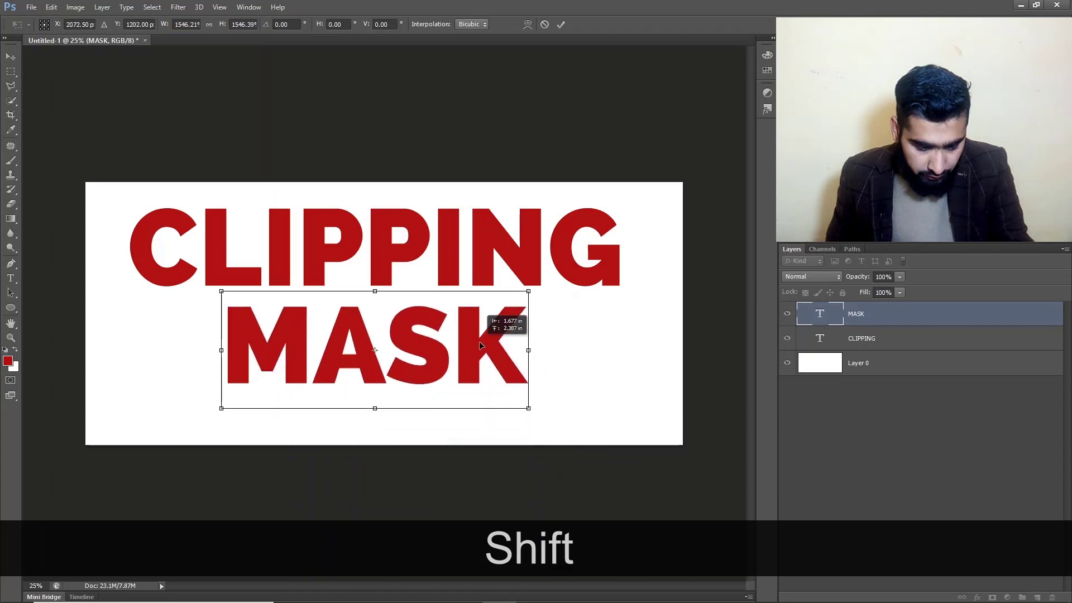
left_click_drag(530, 410, 595, 434)
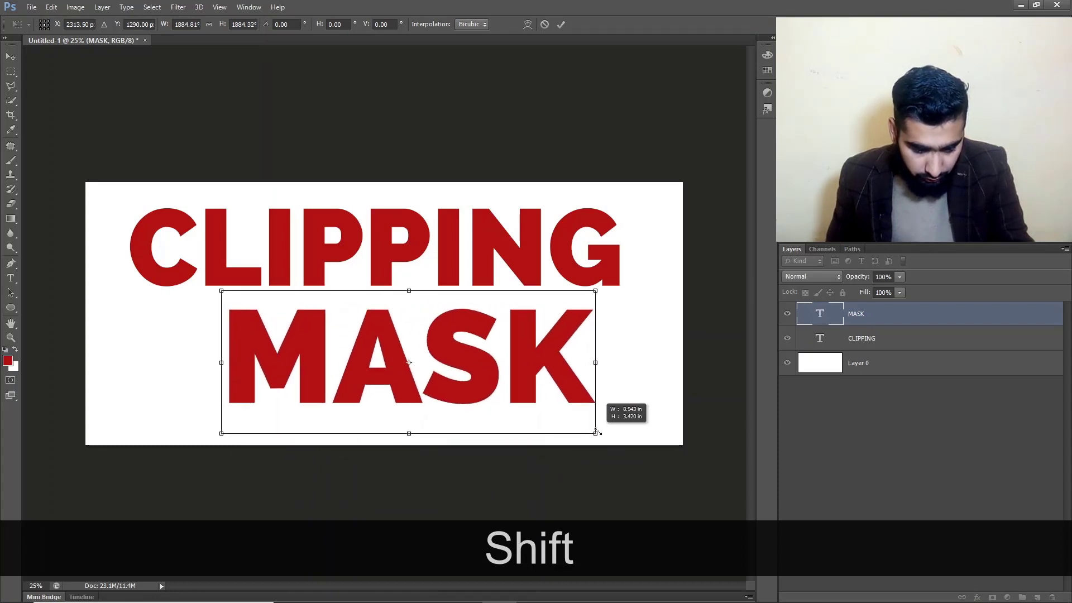
left_click_drag(522, 351, 487, 350)
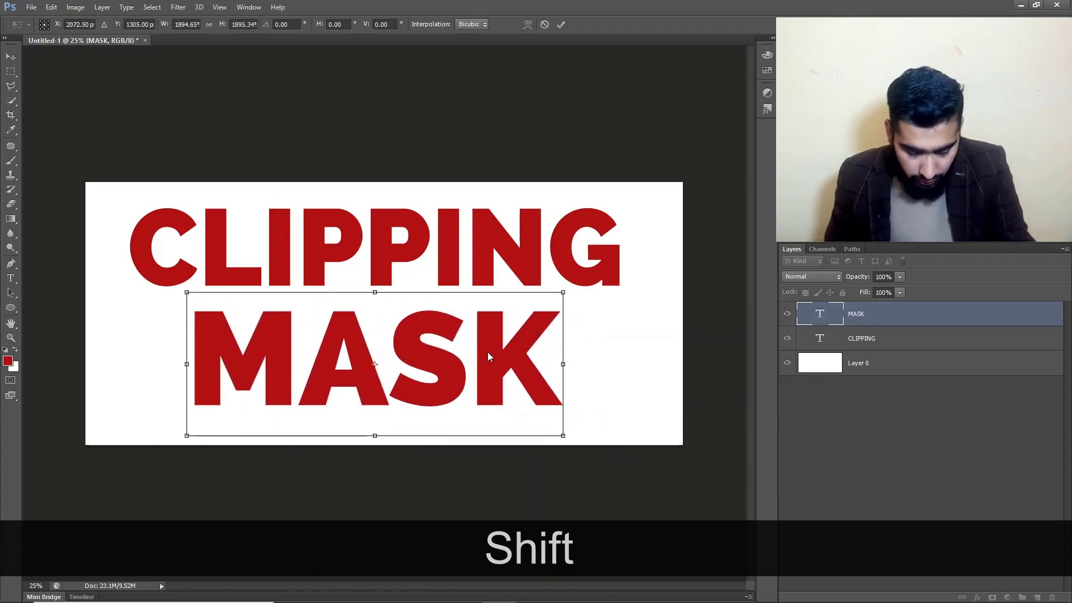
key("Return")
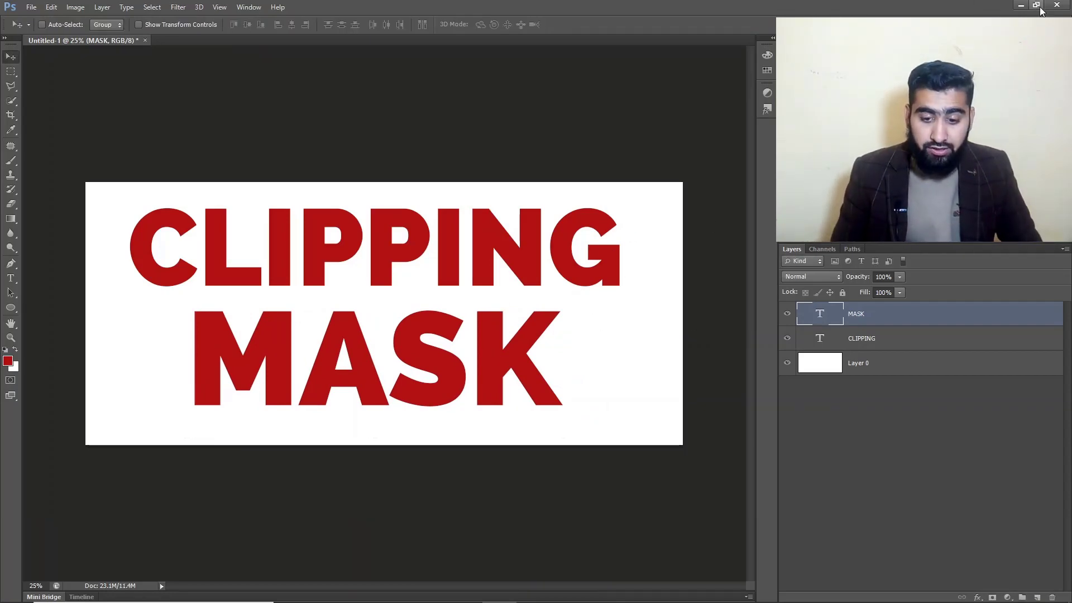
Step: Place the lake house photo from Downloads over the first letters of CLIPPING and clip it to the CLIPPING text layer beneath MASK
left_click(1020, 5)
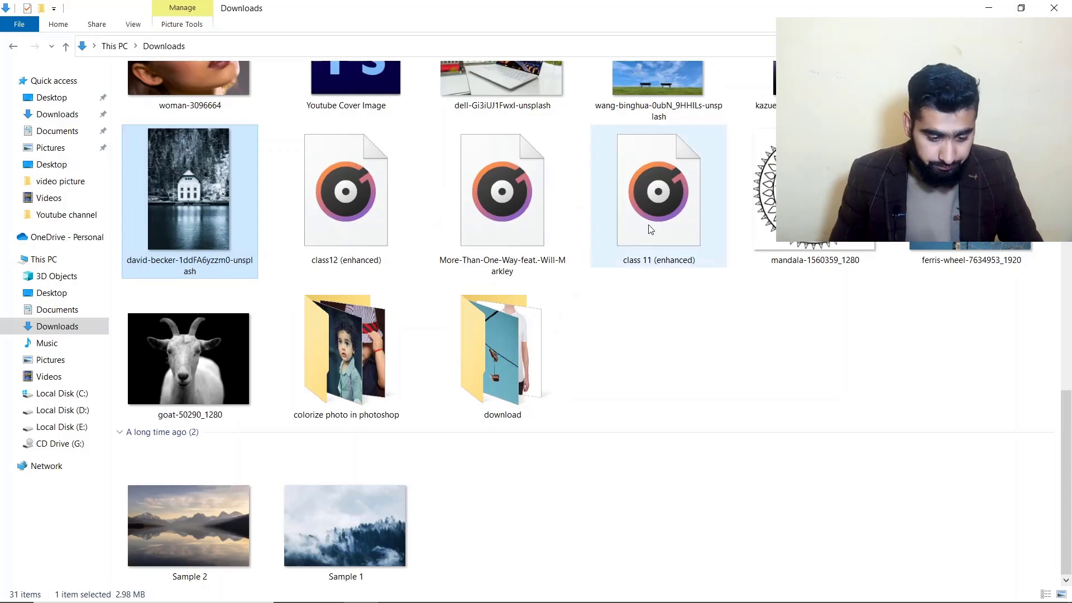
left_click_drag(225, 165, 272, 317)
left_click_drag(363, 303, 194, 275)
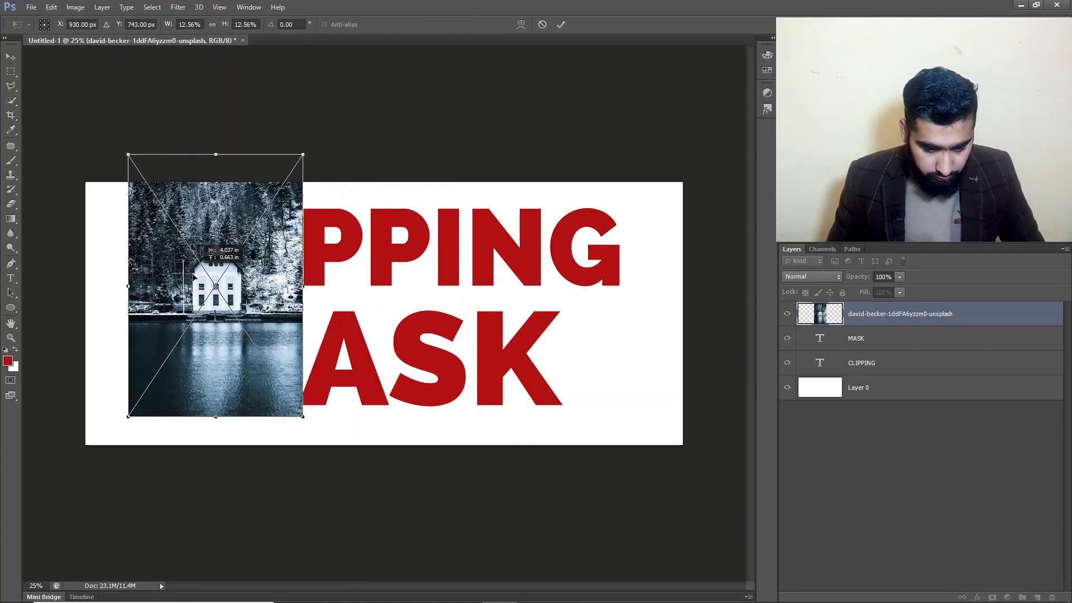
key("Return")
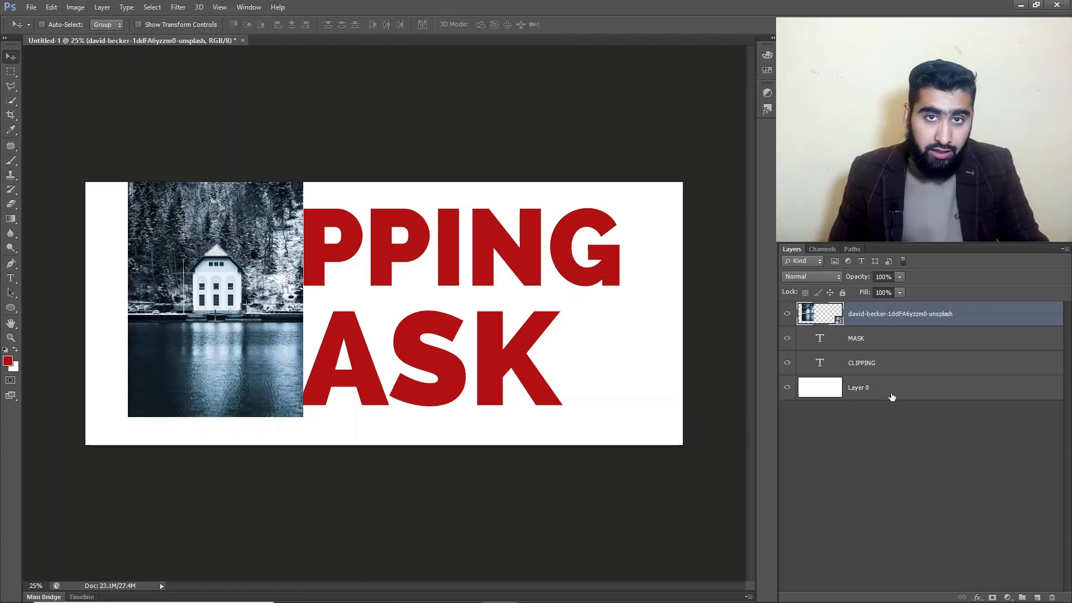
left_click_drag(879, 321, 879, 348)
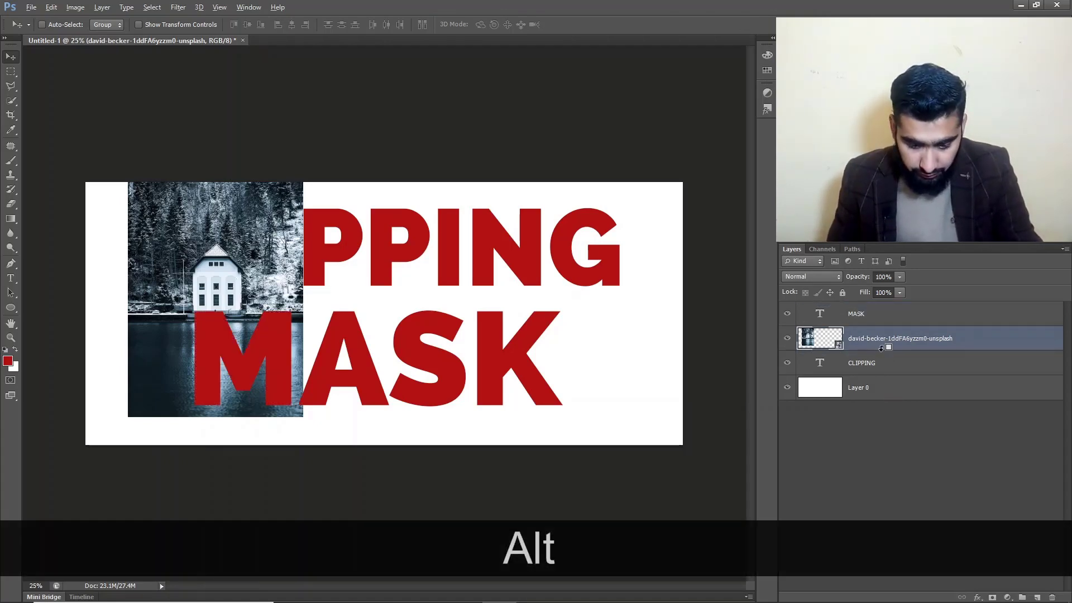
left_click(880, 349, "alt")
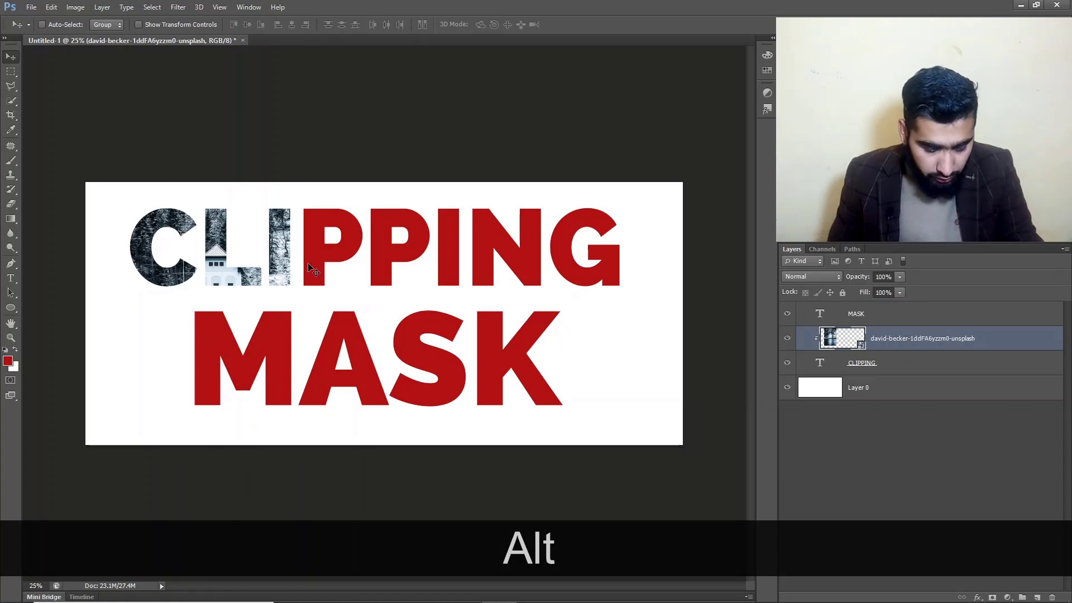
Step: Scale the clipped lake house photo to about 21.73% and position it so its forest fills the letters CLIPP
key("ctrl+t")
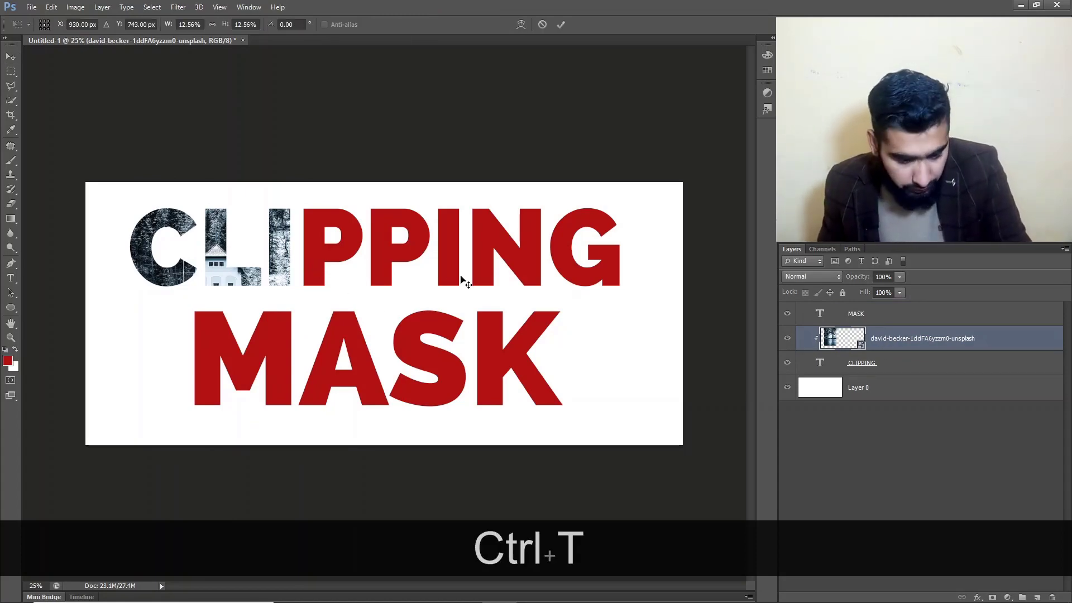
left_click_drag(307, 414, 624, 476)
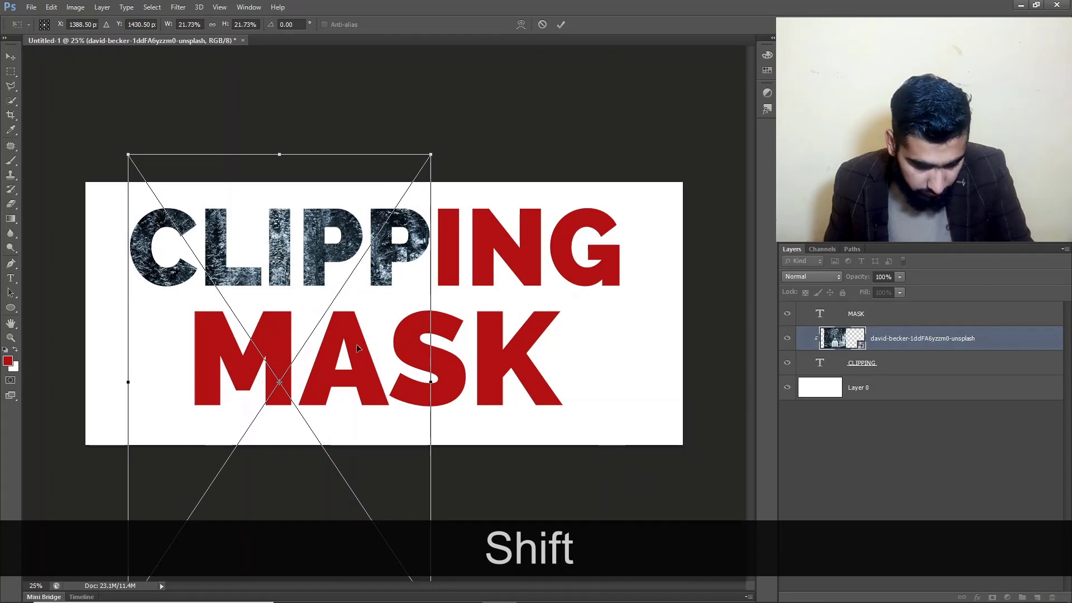
mouse_move(333, 356)
left_mouse_down()
mouse_move(308, 287)
mouse_move(311, 246)
mouse_move(299, 333)
mouse_move(320, 367)
left_mouse_up()
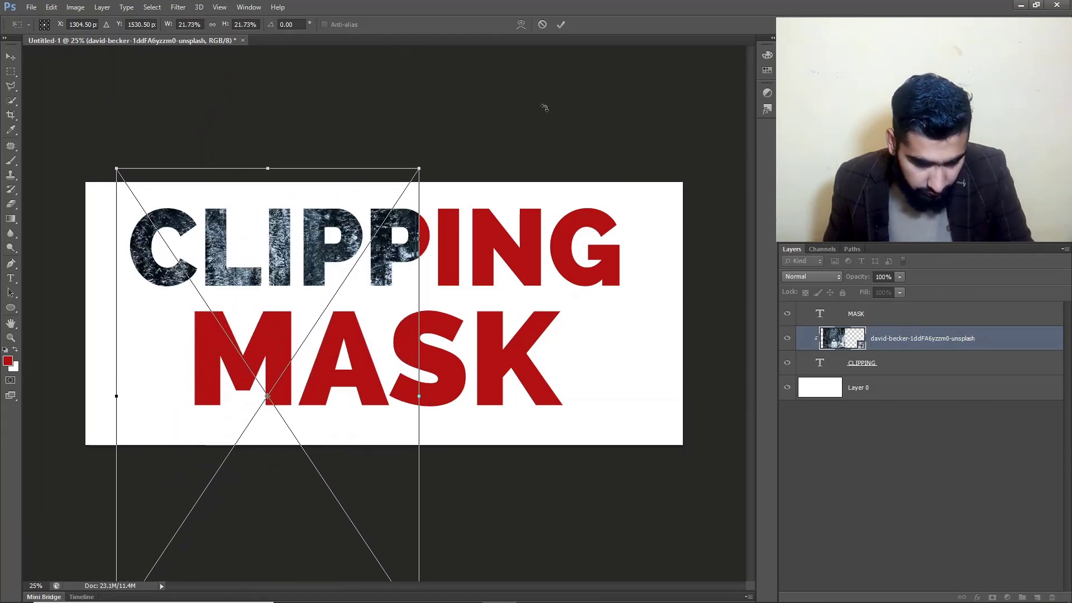
left_click_drag(425, 238, 439, 237)
left_click(561, 24)
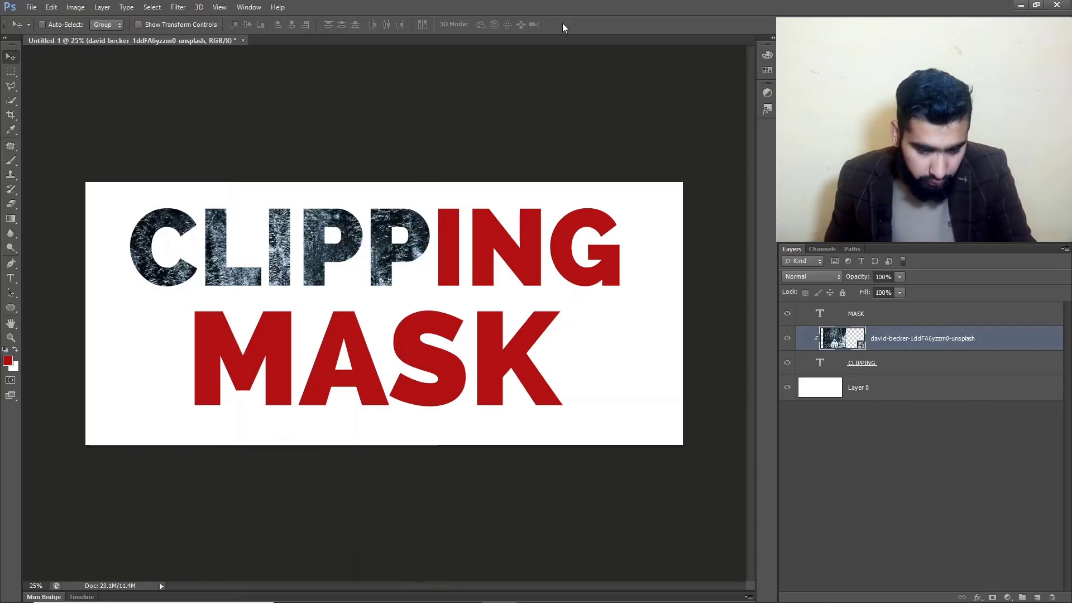
Step: Place the Sample 1 image from Downloads over the lower-left part of the canvas
left_click(1019, 5)
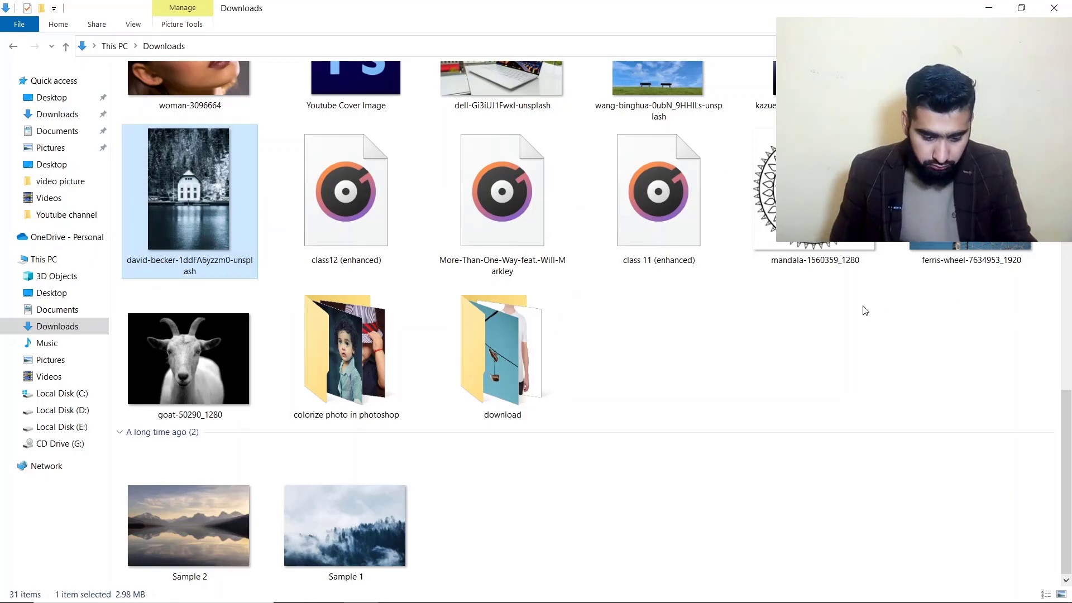
left_click_drag(404, 507, 355, 369)
left_click(560, 24)
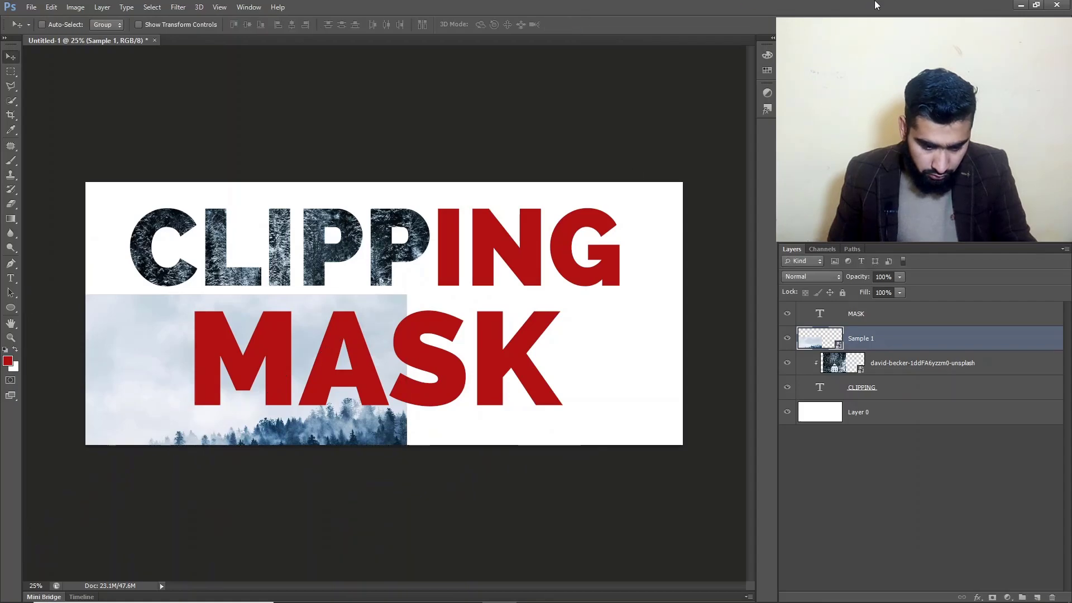
Step: Place the Sample 2 image from Downloads and move it against the canvas's right edge
left_click(1022, 7)
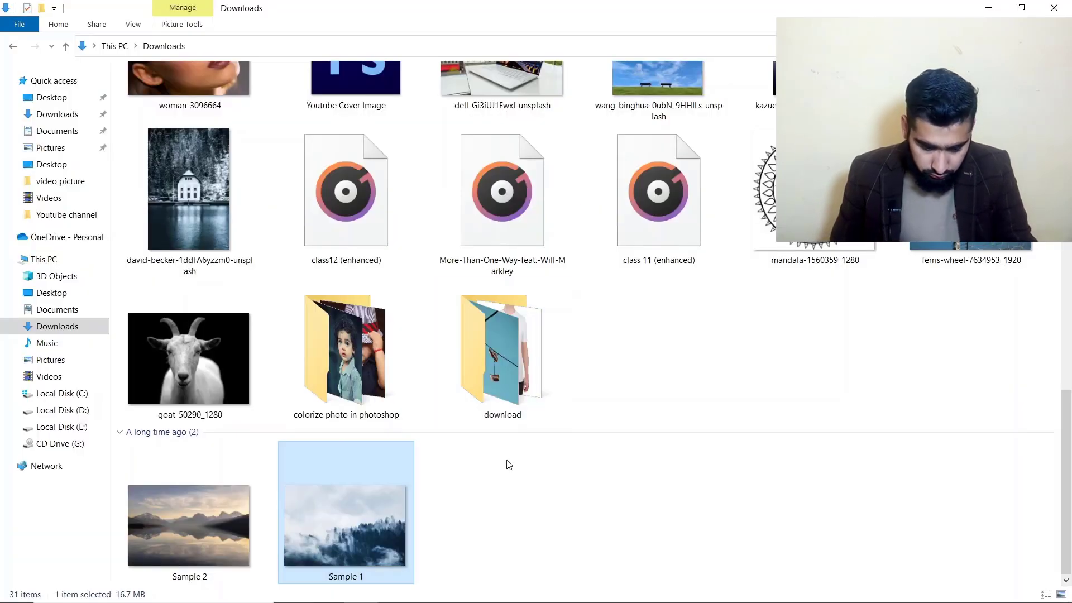
left_click_drag(248, 525, 442, 390)
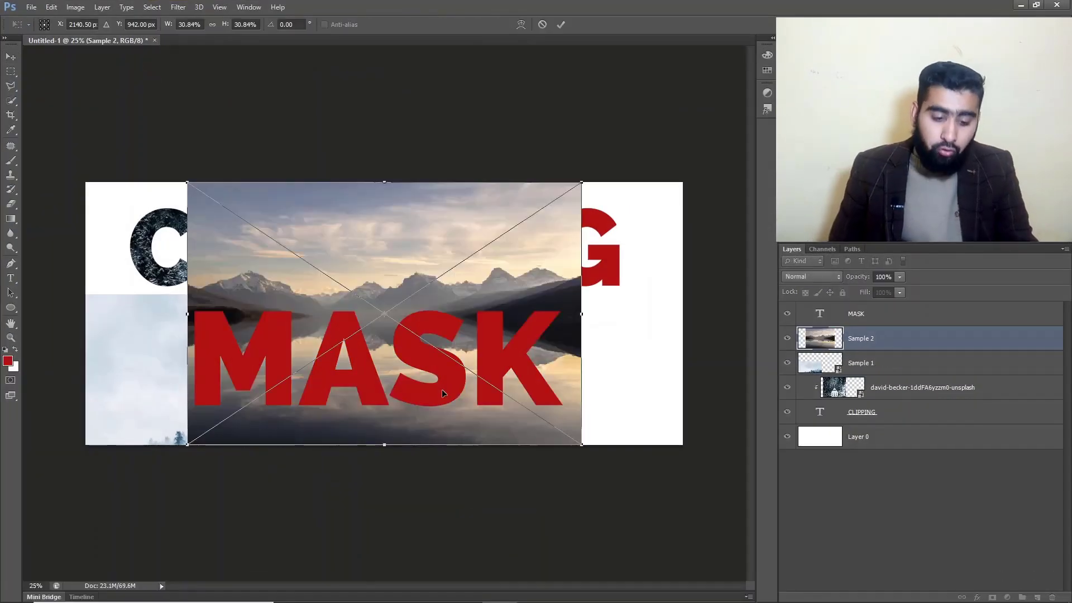
left_click(561, 24)
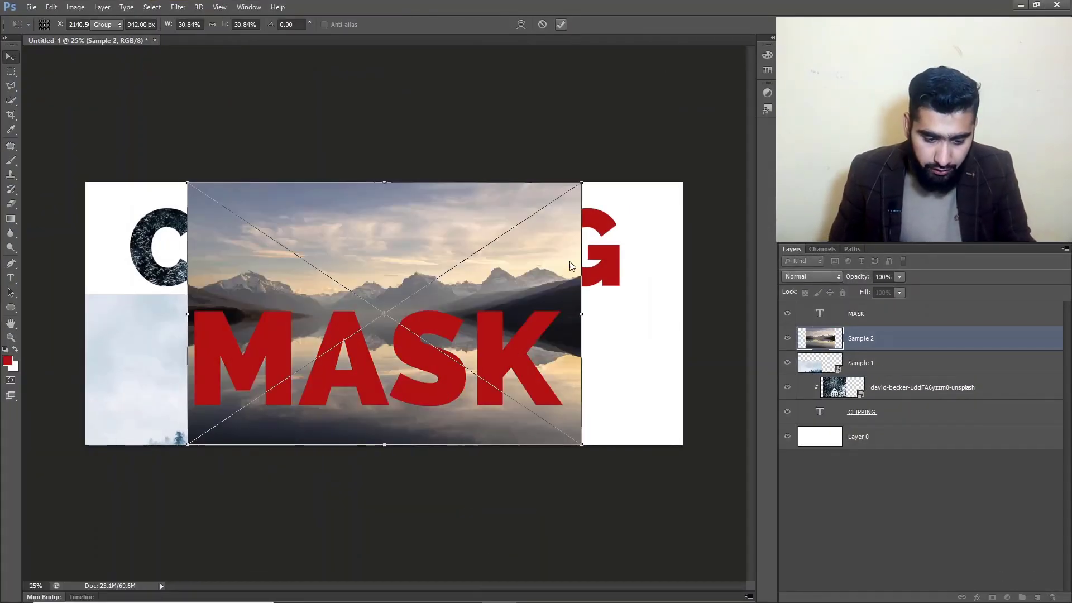
left_click_drag(471, 351, 593, 357)
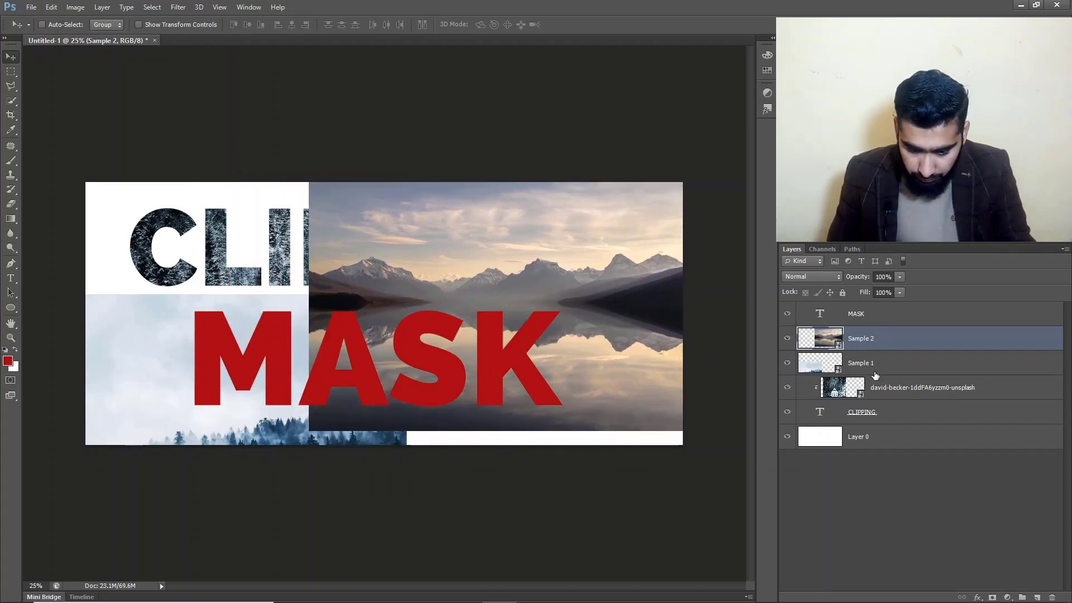
Step: Move the Sample 1 layer above the MASK text layer and hide it, leaving Sample 2 selected and visible
left_click_drag(855, 365, 851, 314)
left_click(852, 367)
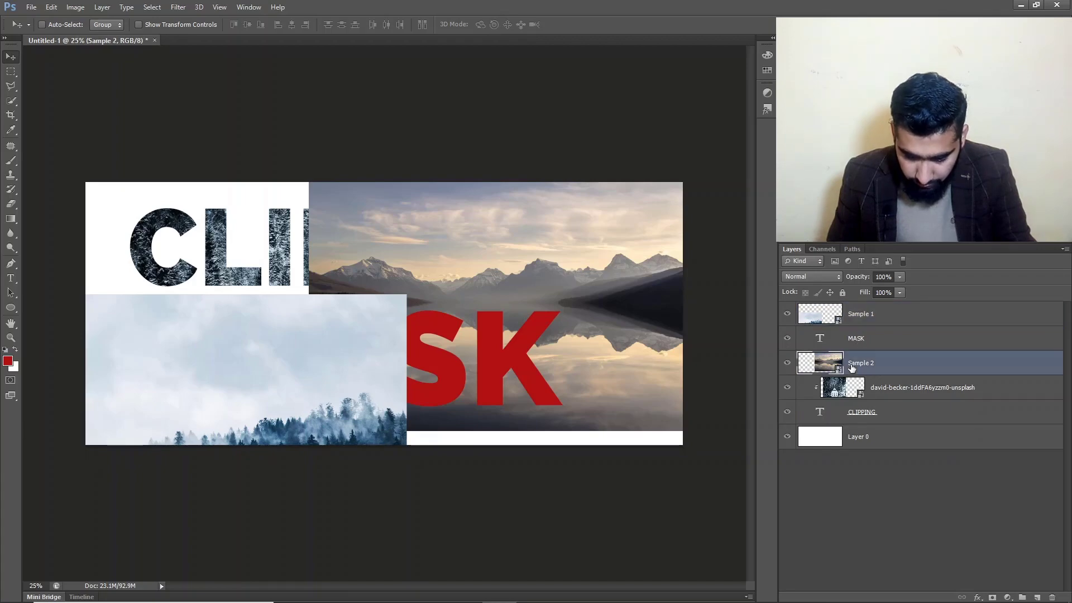
left_click(787, 364)
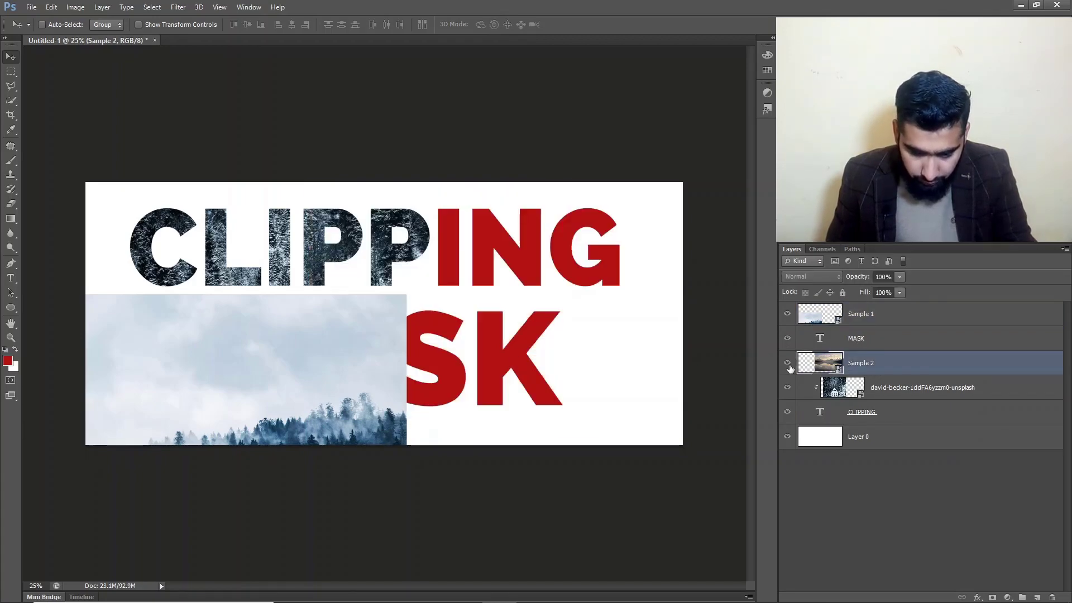
left_click(788, 364)
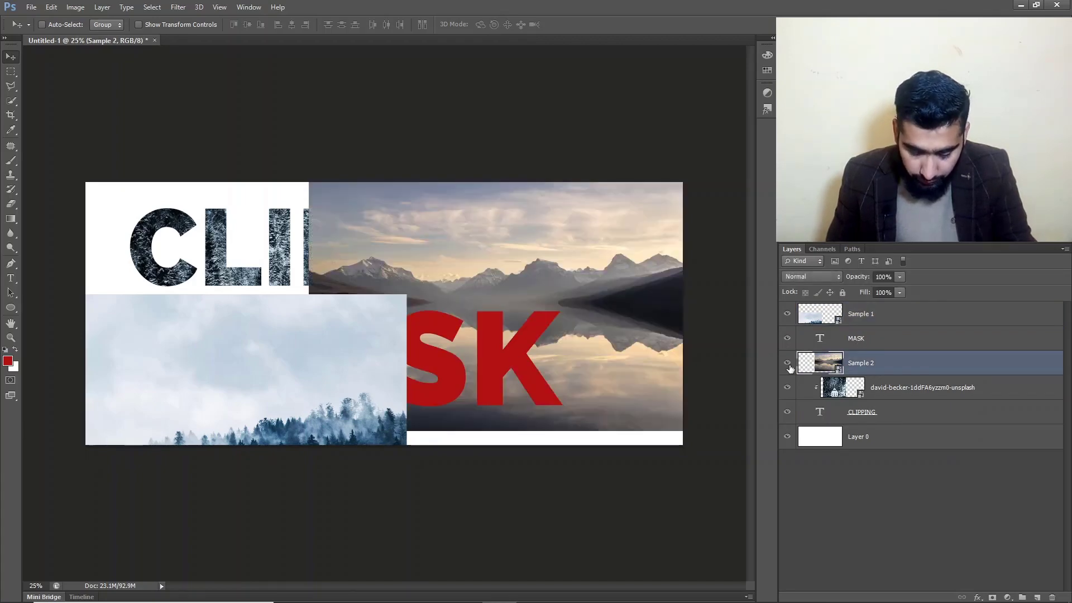
left_click(787, 315)
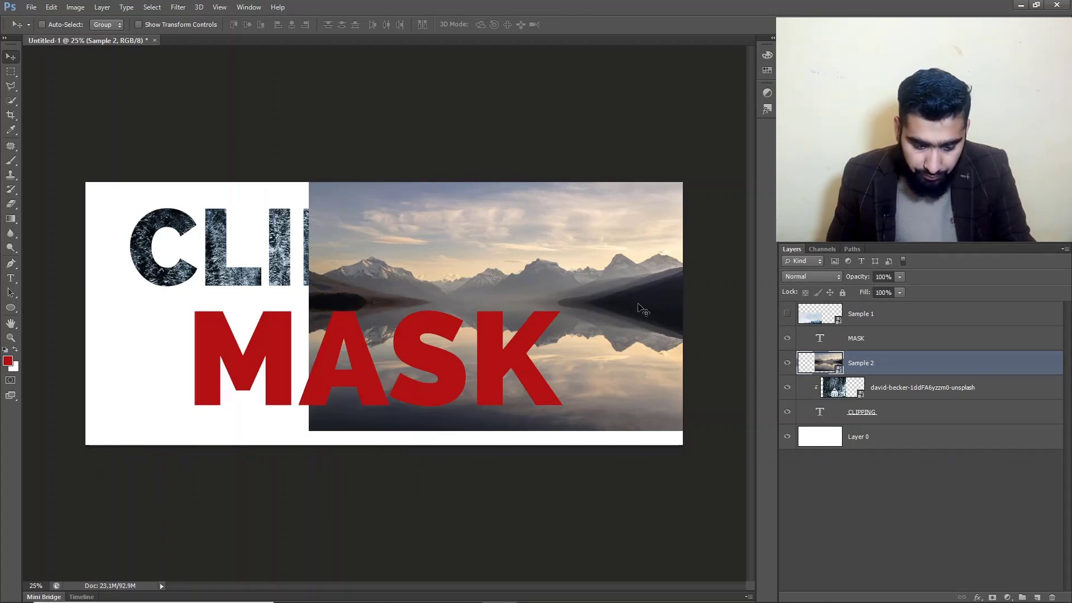
Step: Clip the Sample 2 image to the CLIPPING text and shift it so it fills only the letters ING
left_click_drag(639, 307, 606, 288)
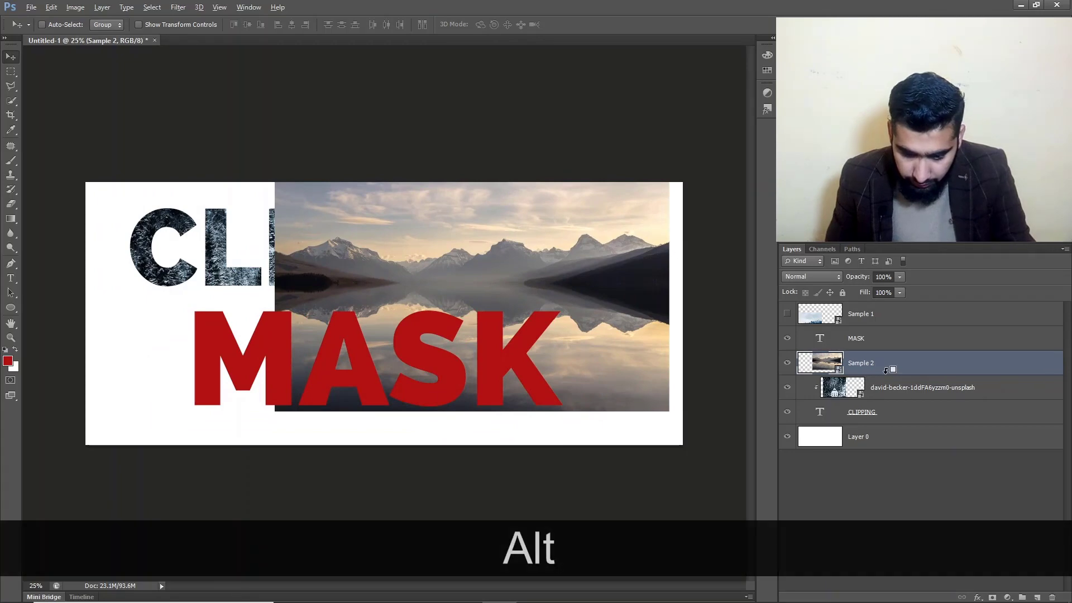
left_click(888, 374, "alt")
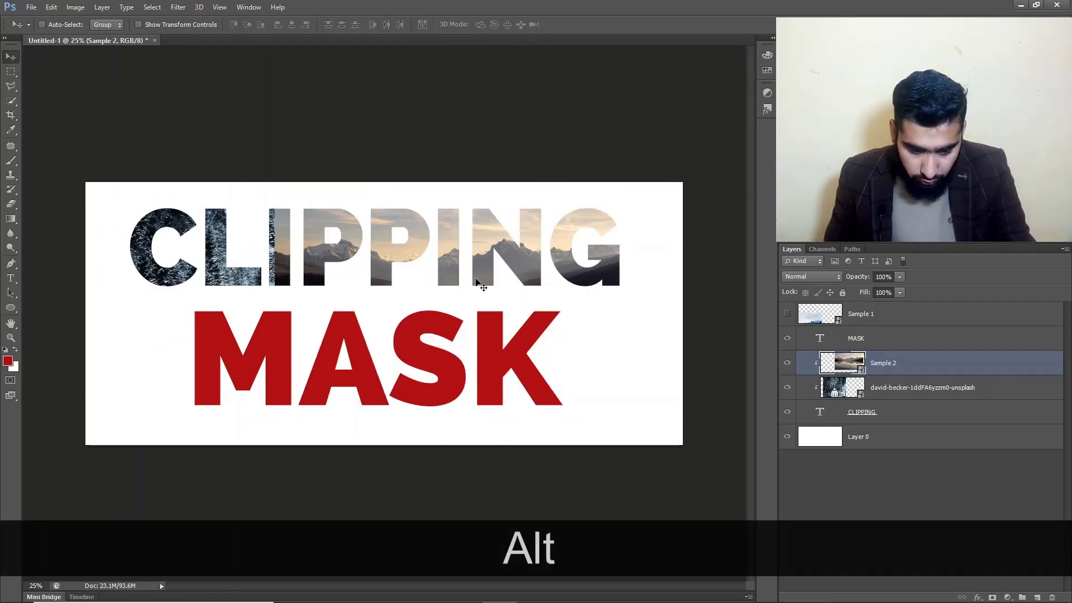
left_click_drag(457, 267, 610, 266)
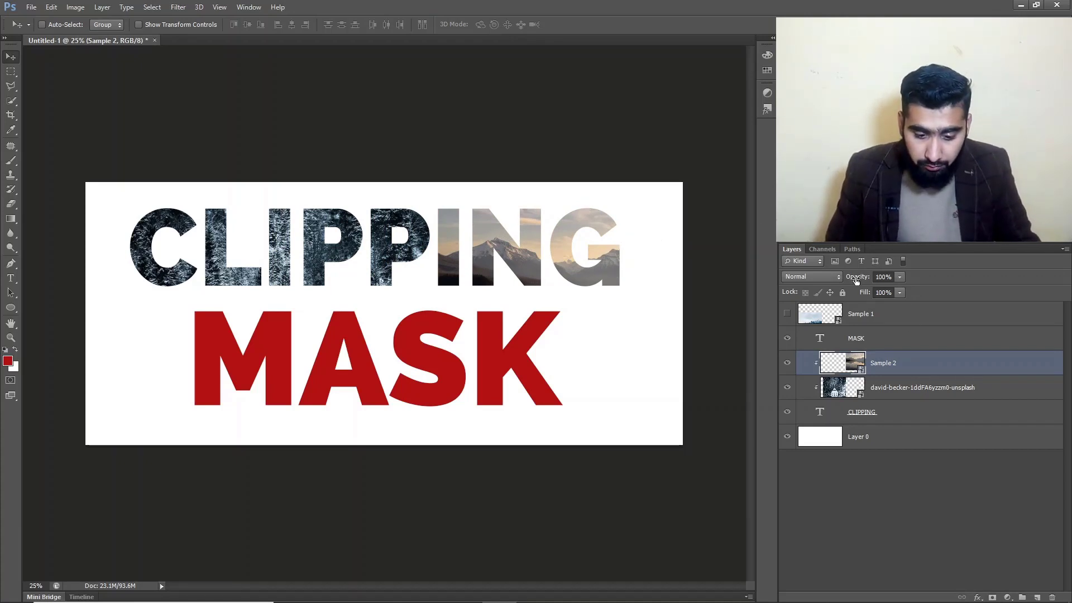
Step: Try 78% opacity and the Dissolve blend mode on the Sample 2 layer, and return the blend mode to Normal
left_click_drag(855, 279, 847, 281)
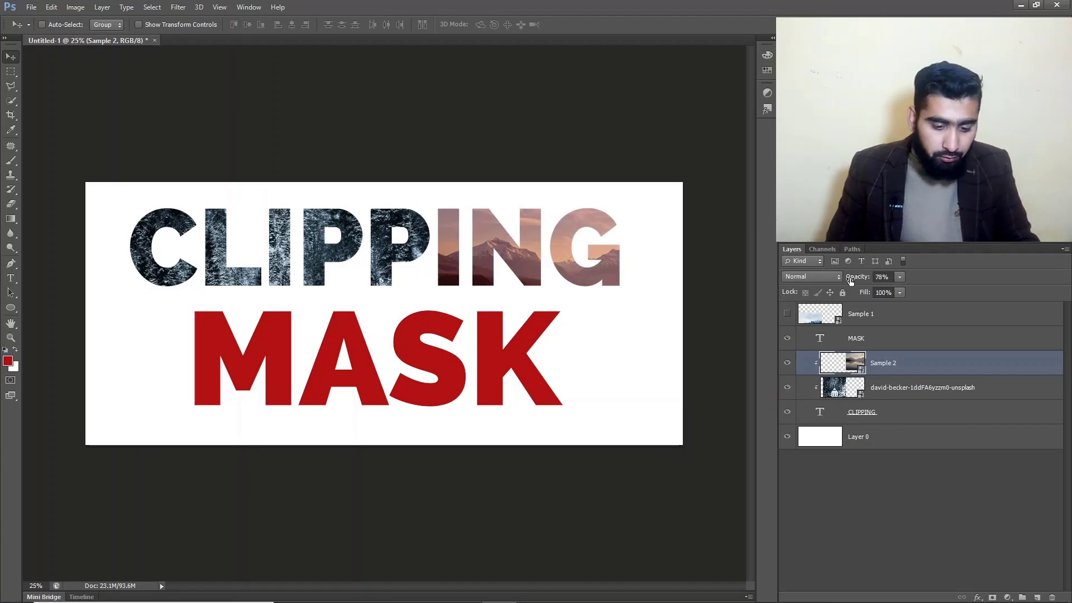
left_click(832, 277)
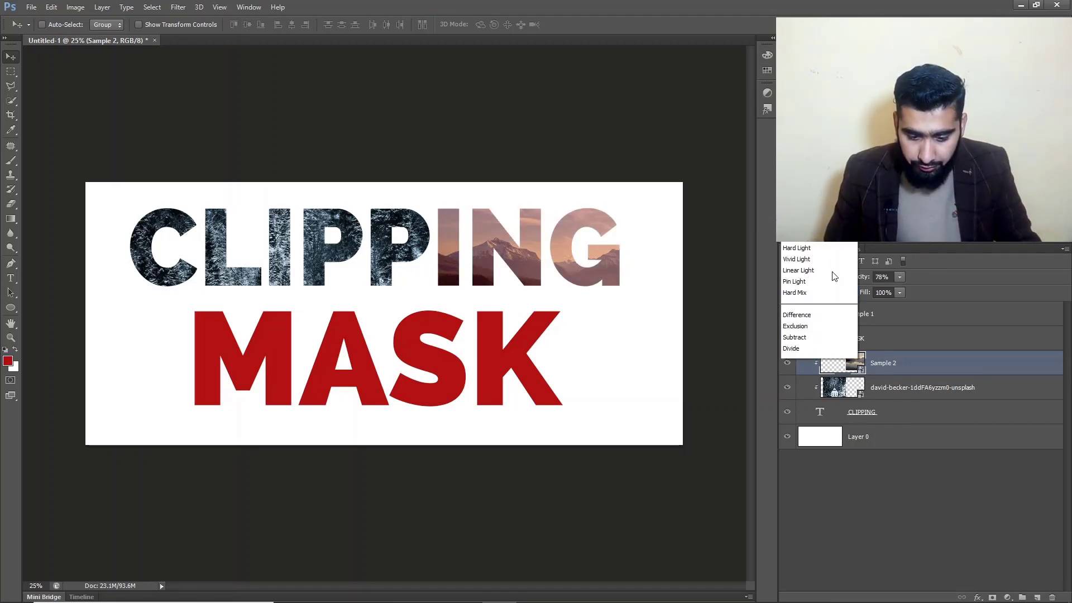
left_click(795, 16)
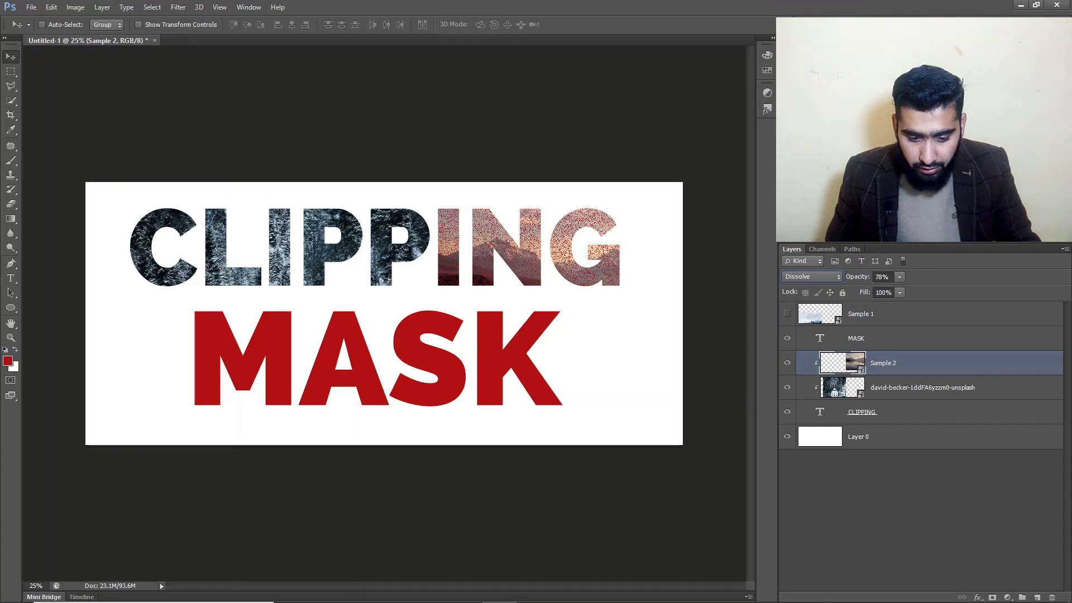
left_click(793, 275)
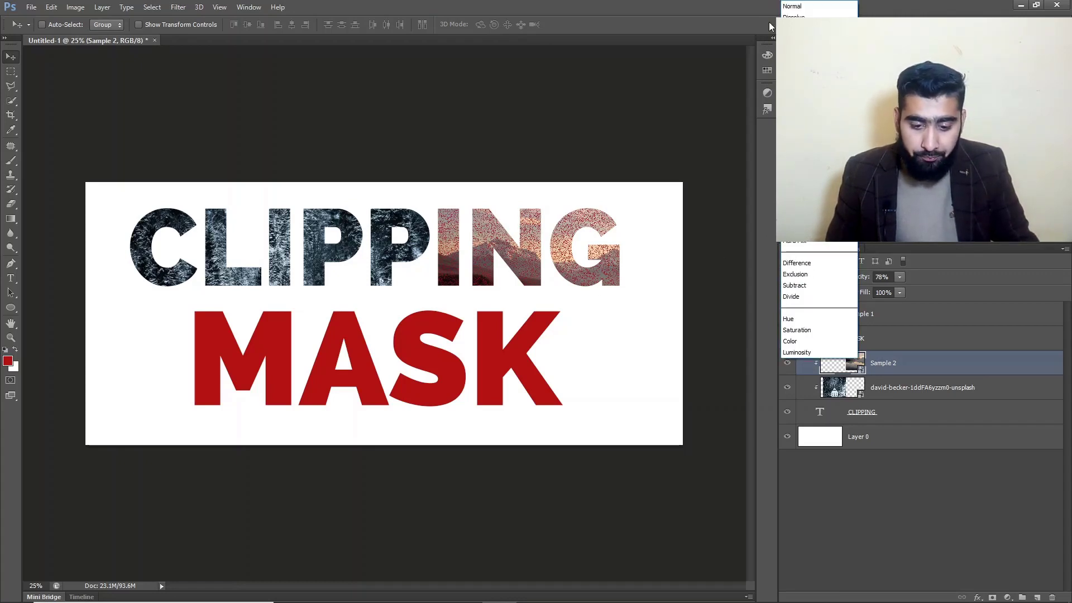
left_click(793, 7)
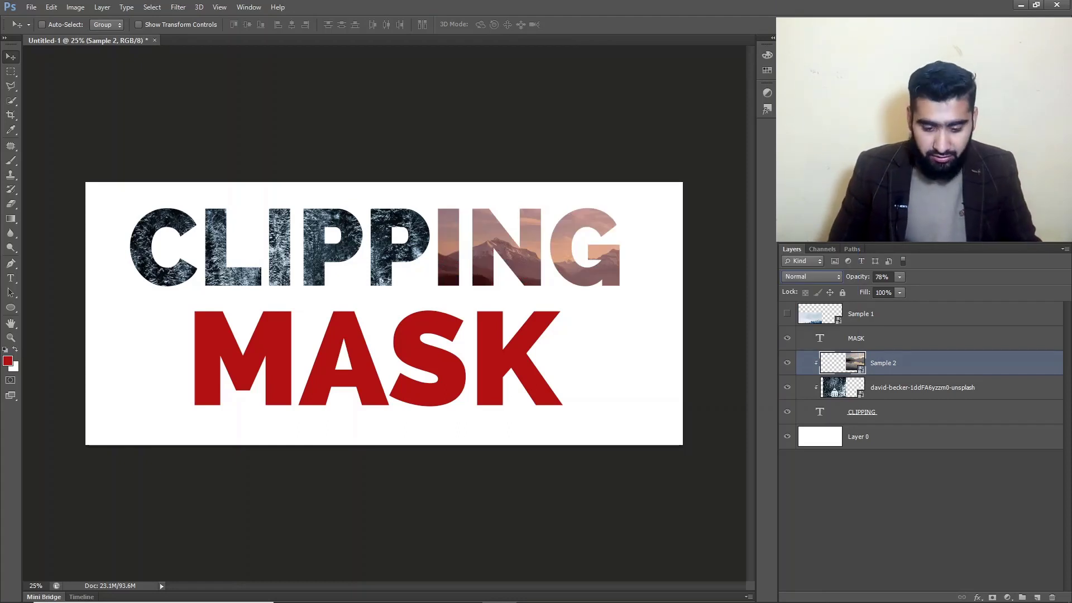
Step: Set the Sample 2 layer's opacity to 70%
left_click(882, 277)
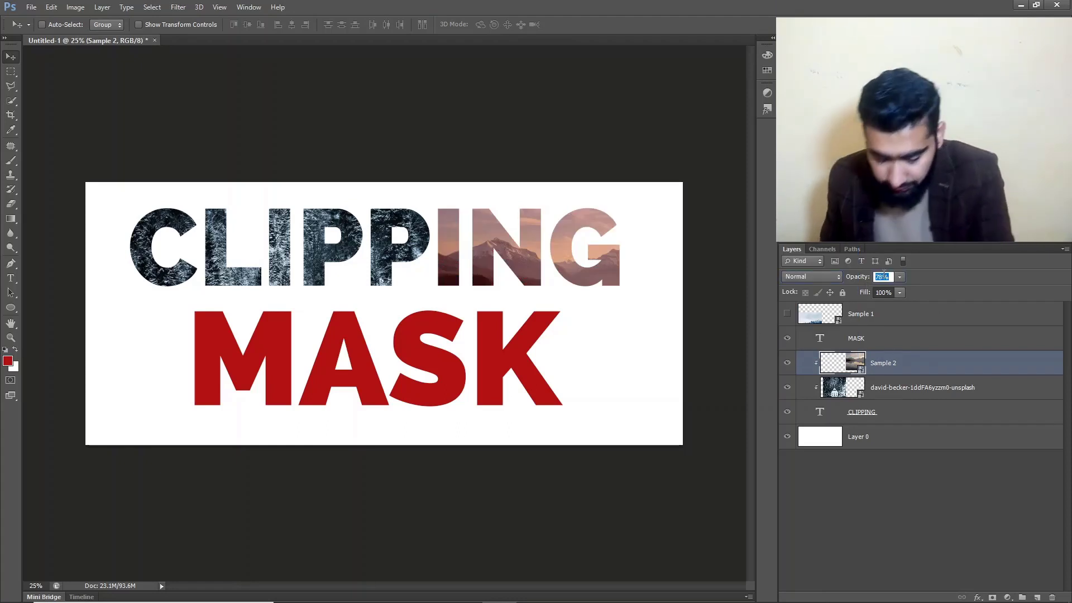
type("70")
key("Return")
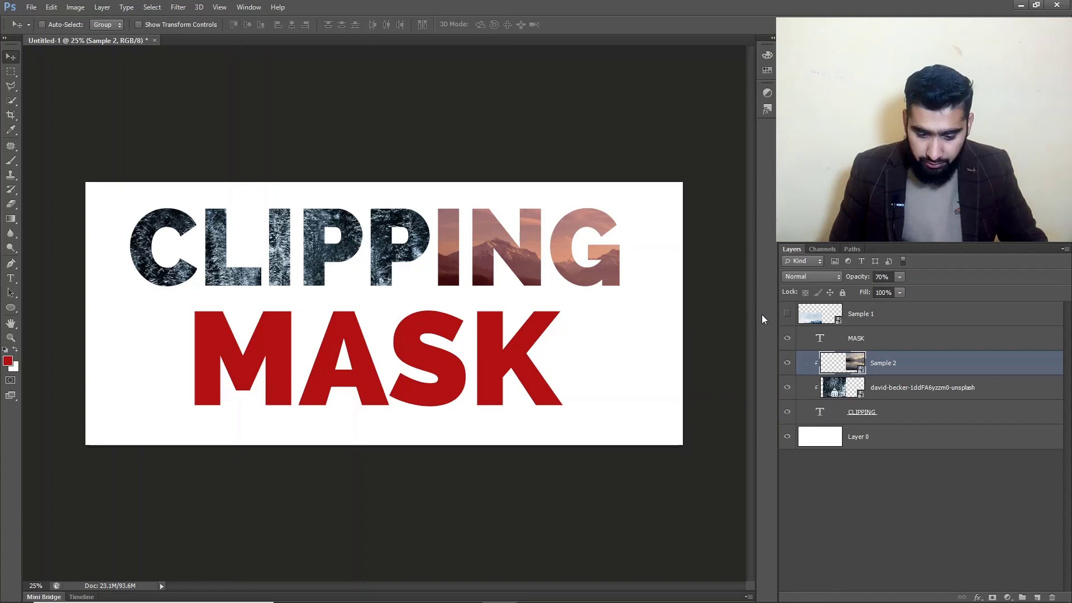
Step: Show the Sample 1 layer again, undo the stray image move, and select Sample 1 on the canvas
left_click(787, 314)
left_click_drag(347, 399, 500, 287)
key("ctrl+z")
left_click(319, 353, "ctrl")
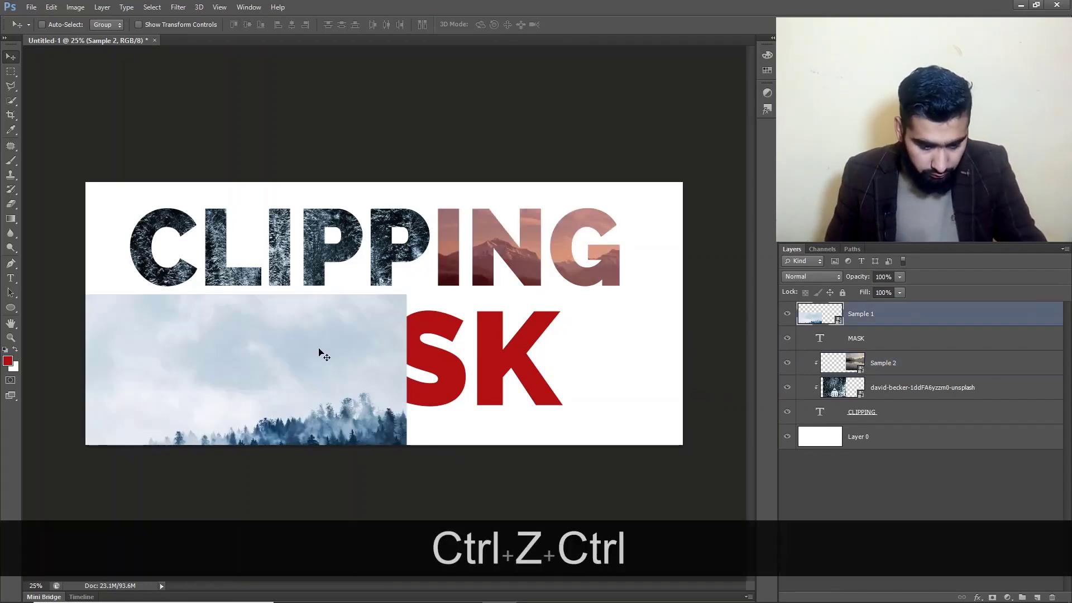
Step: Position the Sample 1 photo over the word MASK and clip it to the MASK text layer
left_click_drag(290, 387, 463, 269)
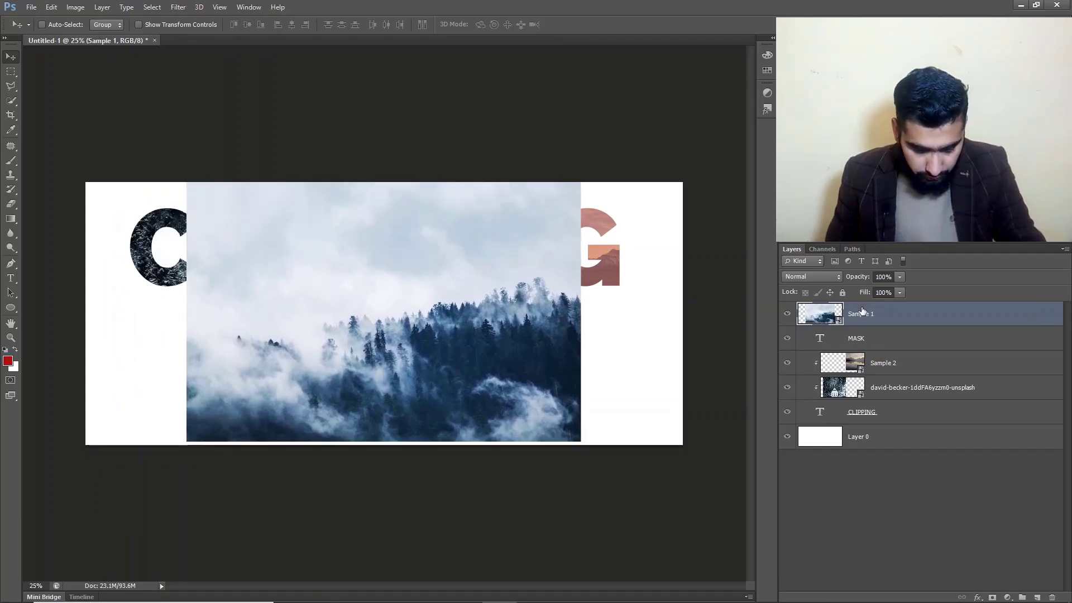
left_click(887, 324, "alt")
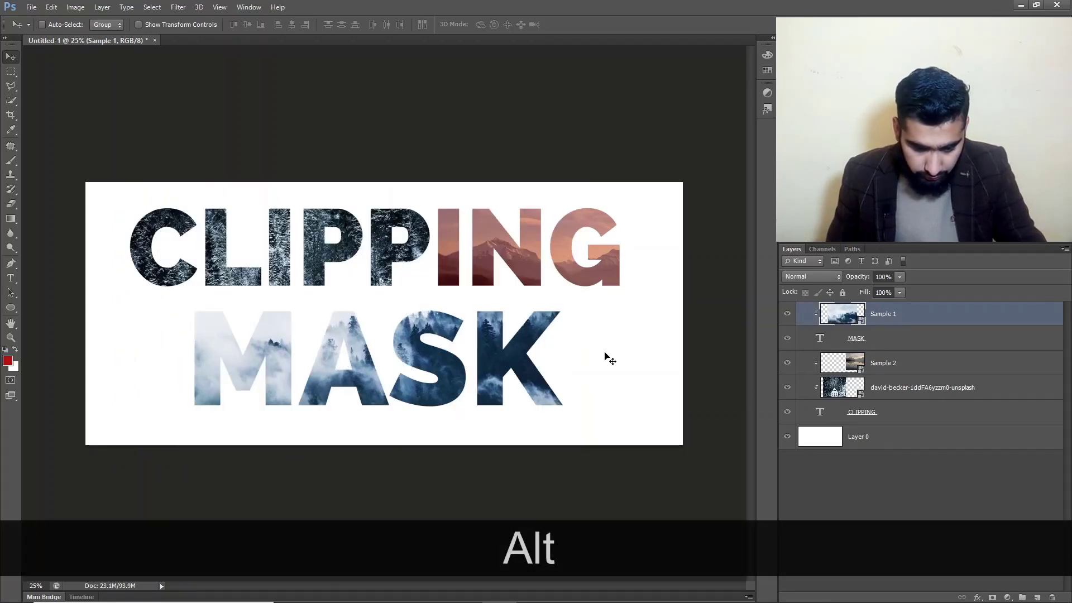
left_click_drag(542, 367, 519, 363)
Step: Scale the clipped Sample 1 photo proportionally to about 19.36% and shift it left within the MASK letters
key("ctrl+t")
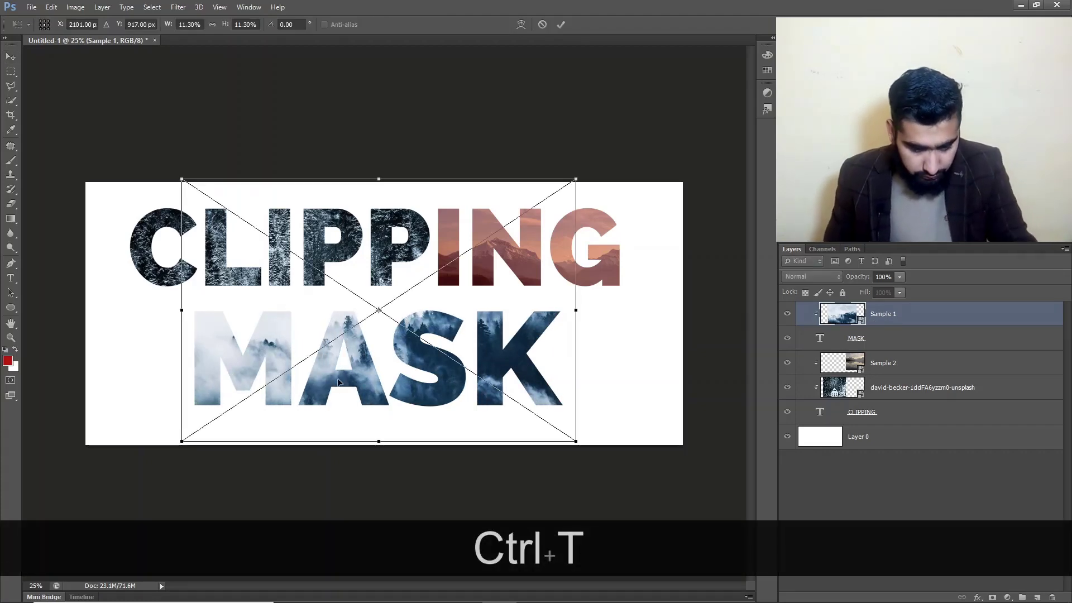
left_click_drag(182, 441, 6, 481)
key("shift+alt")
left_click_drag(340, 368, 303, 371)
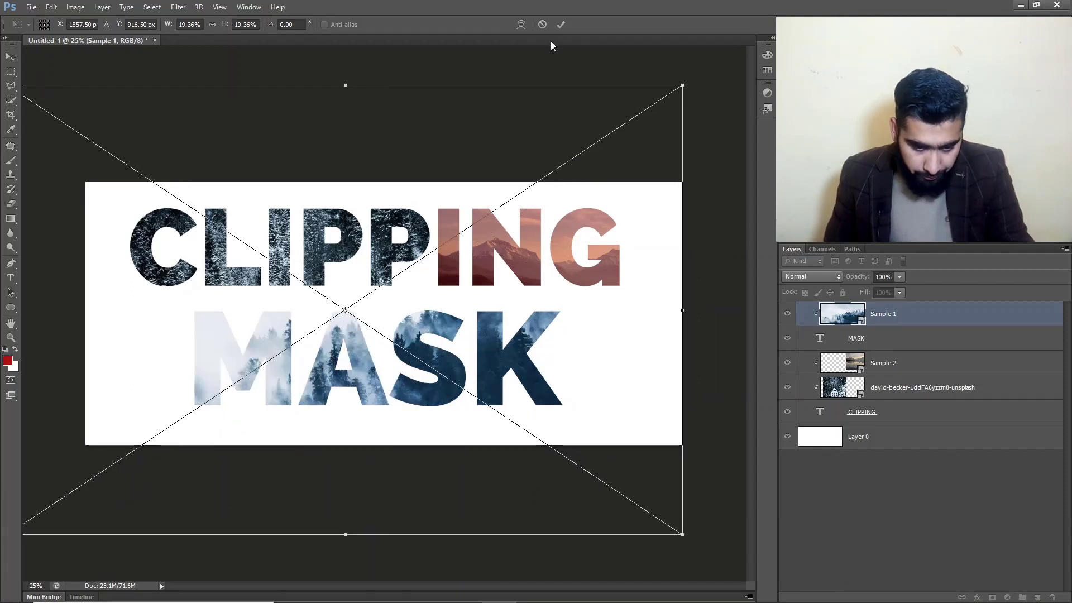
left_click(561, 27)
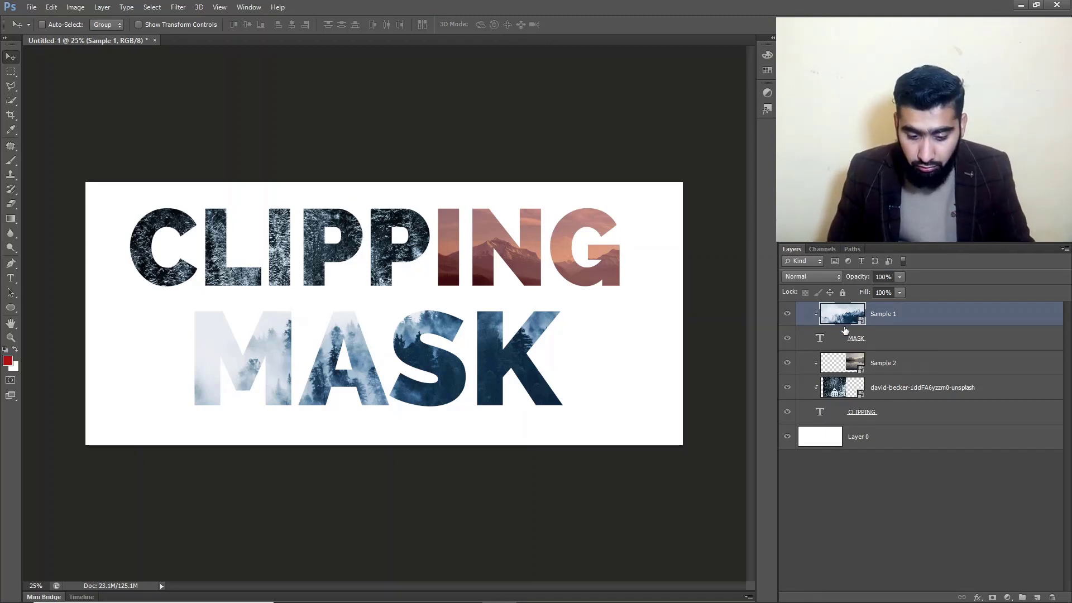
Step: Release the Sample 2 layer from its clipping mask and clip it to the CLIPPING text again
left_click(848, 371)
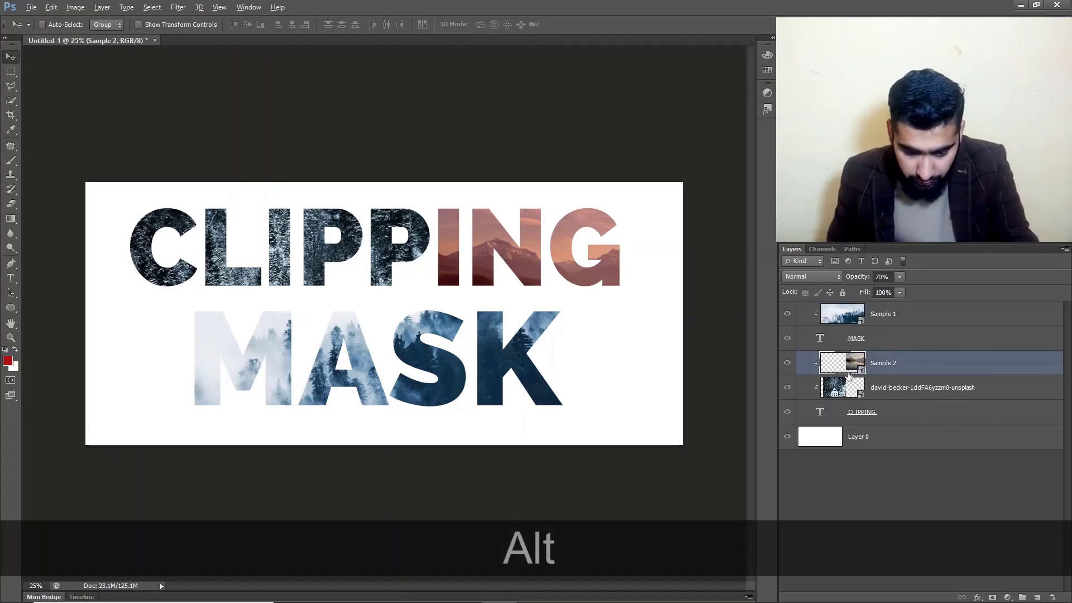
left_click(843, 364, "alt")
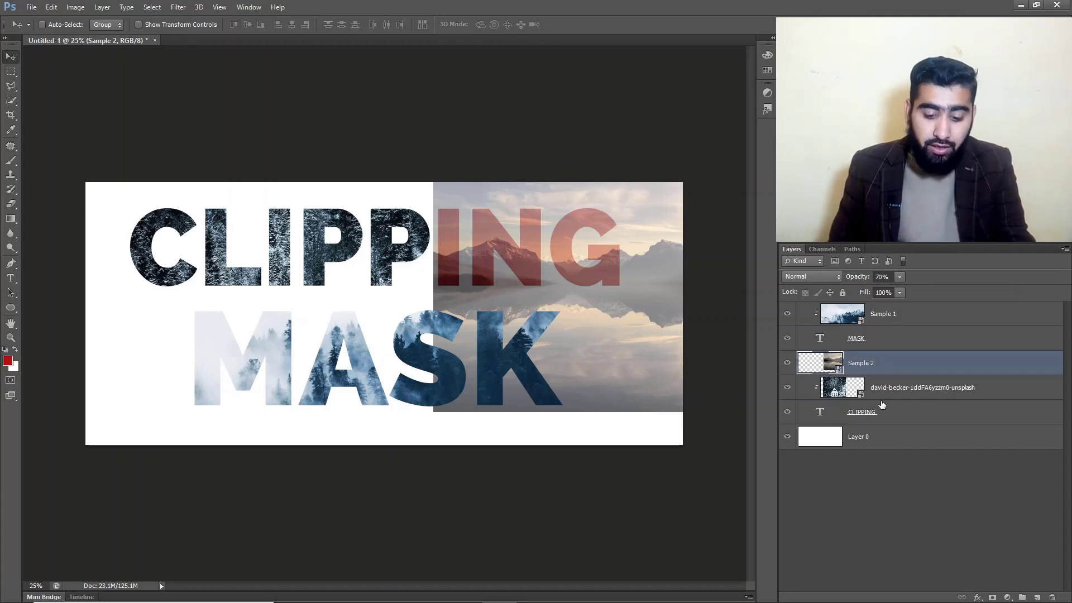
key("alt")
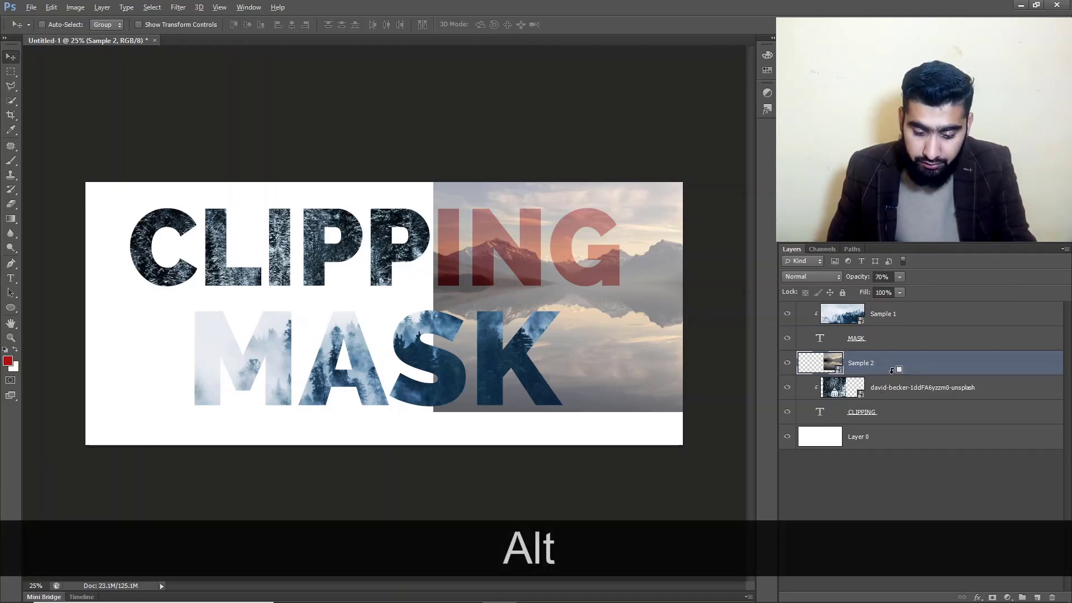
left_click(888, 374, "alt")
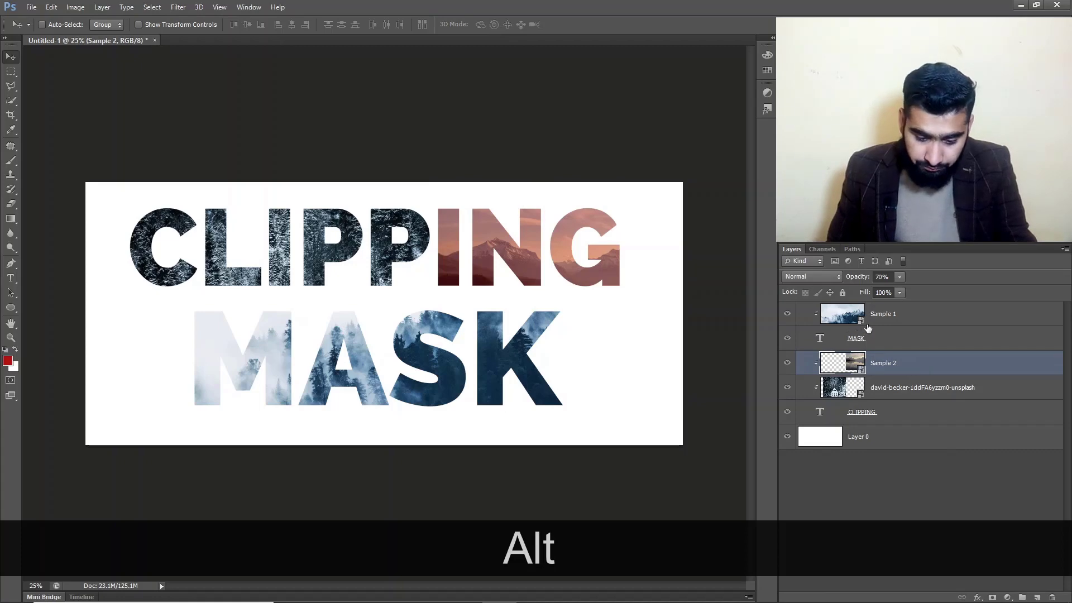